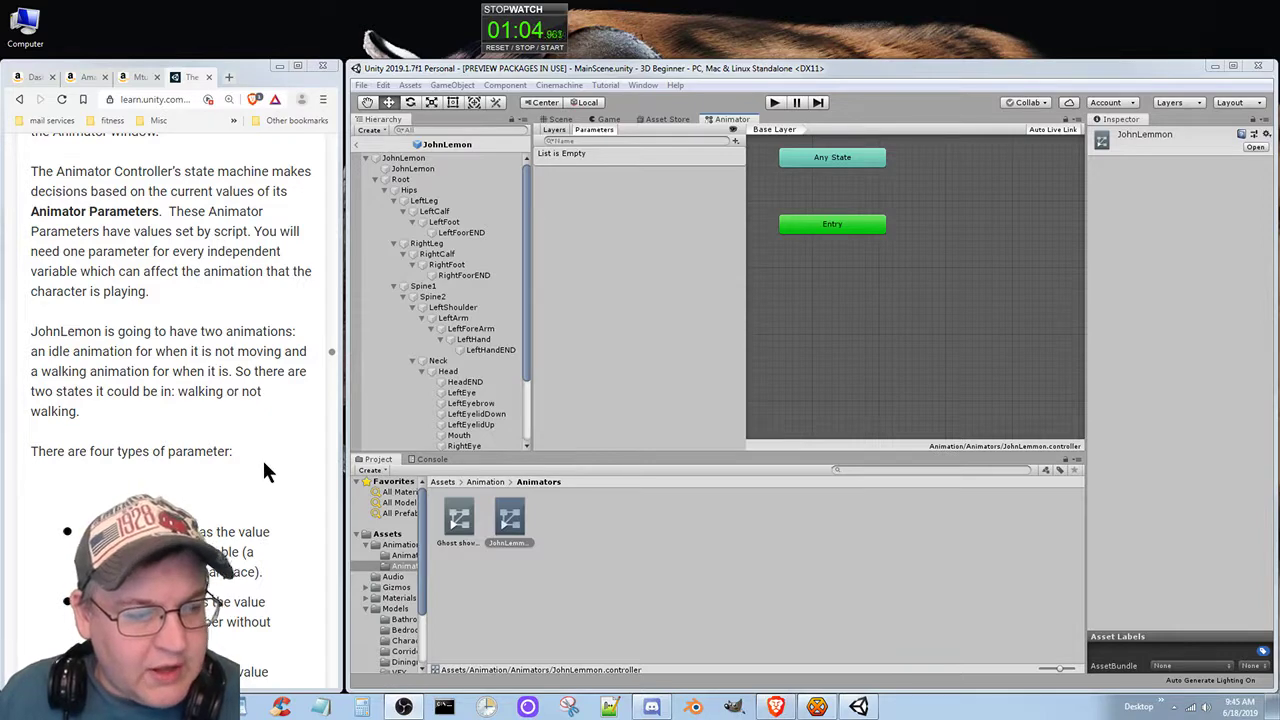
# - Add a Bool parameter named IsWalking in the Animator Parameters tab
pyautogui.scroll(-2, 279, 480)
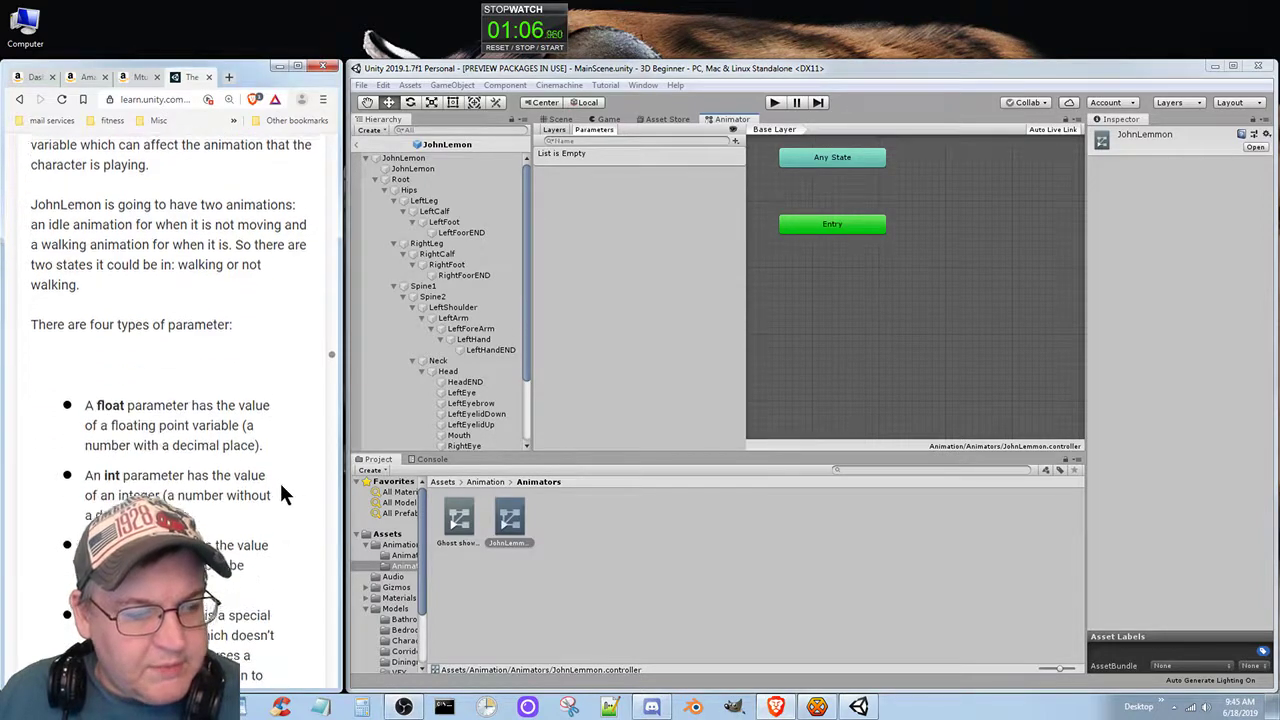
pyautogui.scroll(-3, 281, 489)
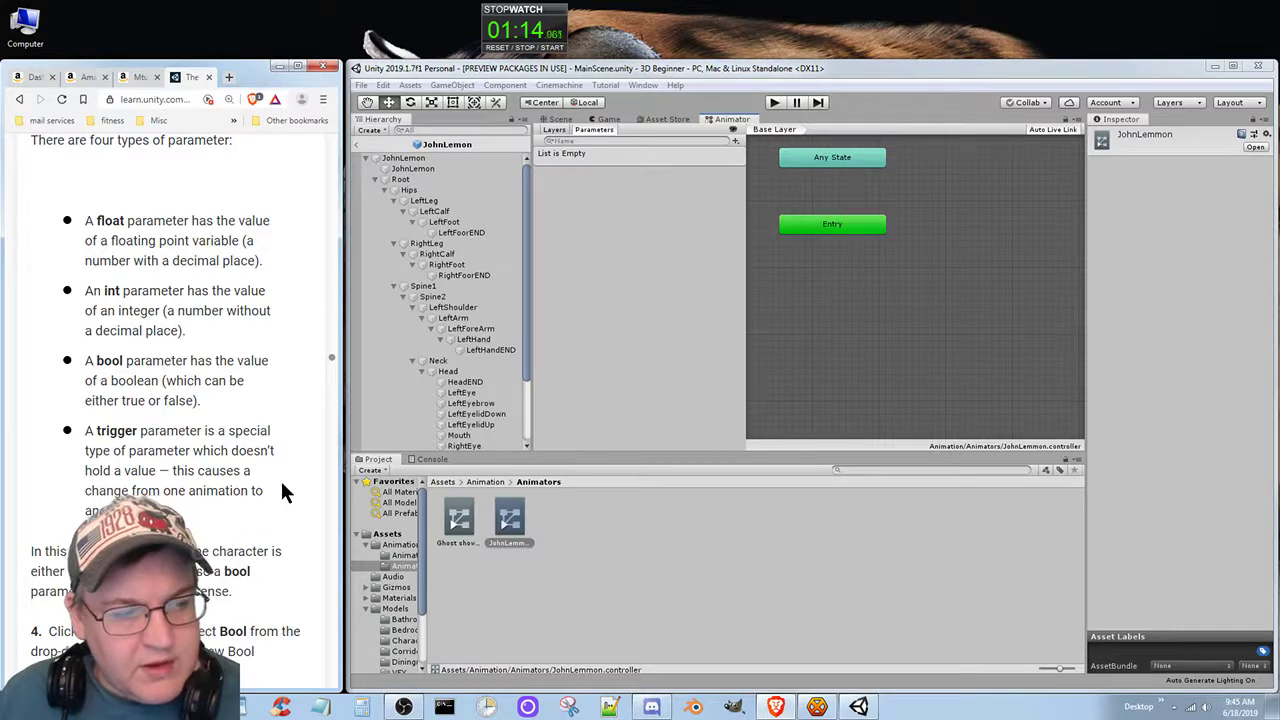
pyautogui.scroll(-1, 281, 483)
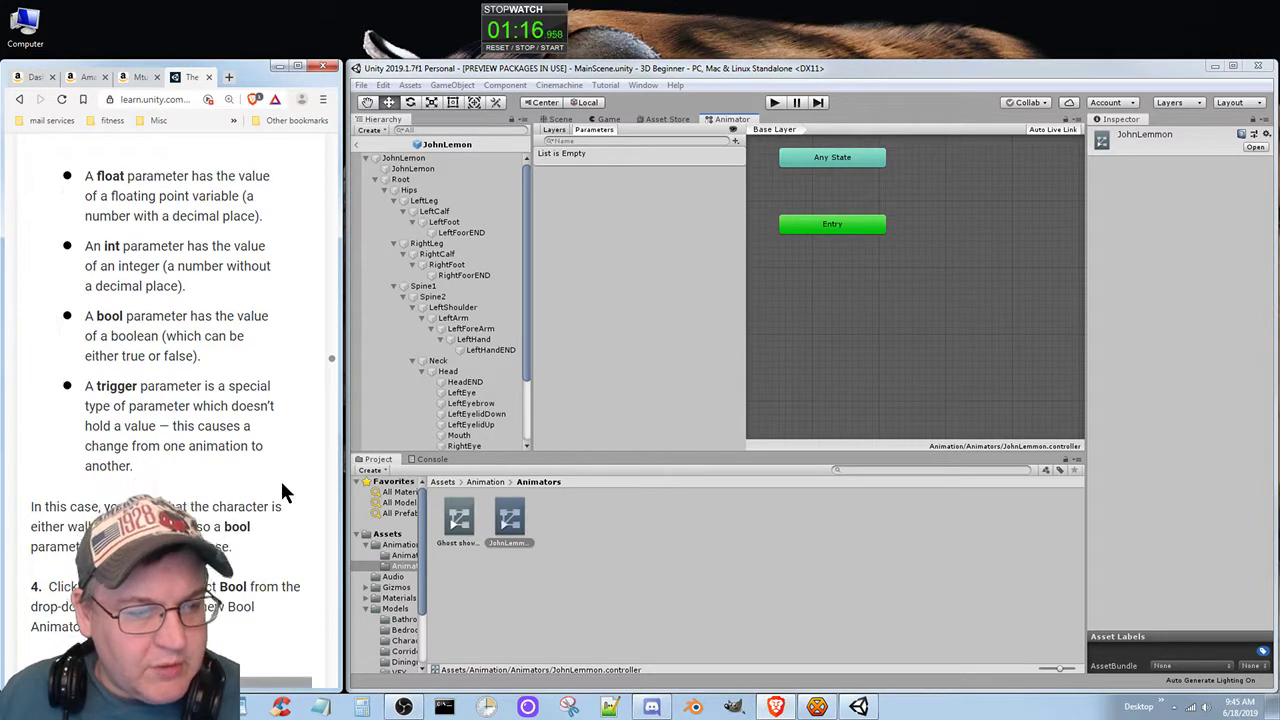
pyautogui.scroll(-2, 281, 490)
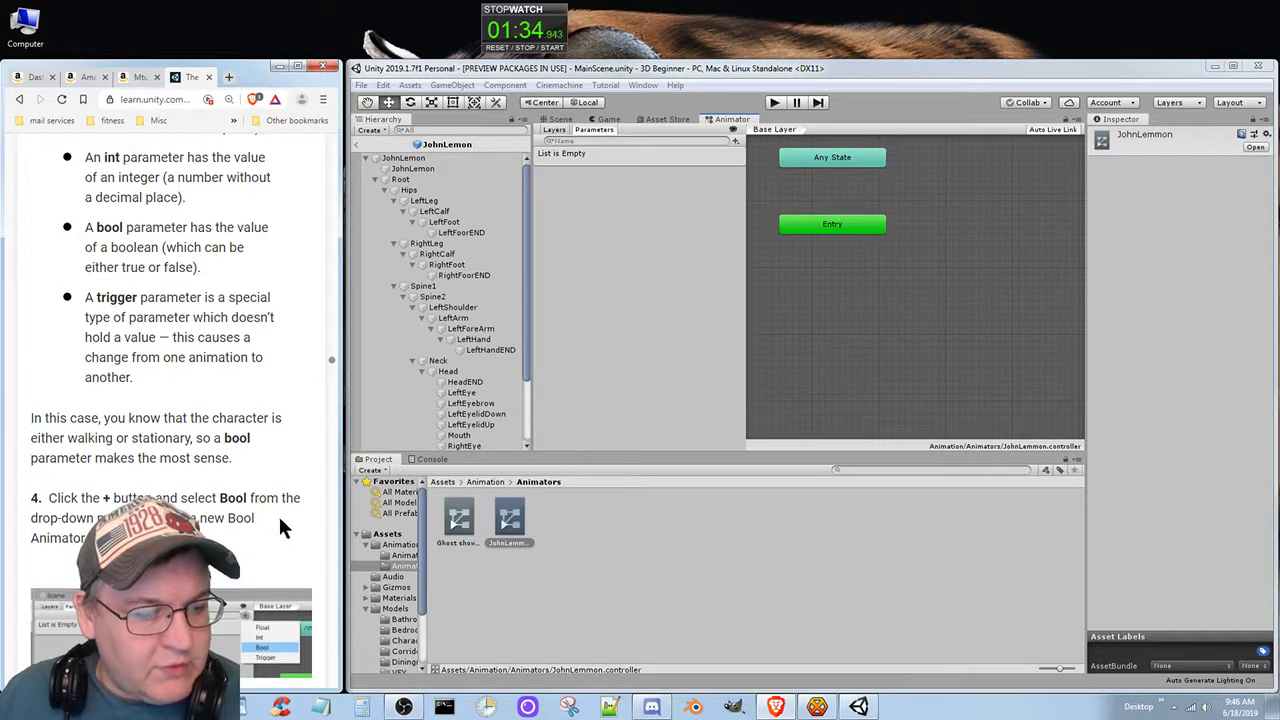
pyautogui.scroll(-1, 278, 515)
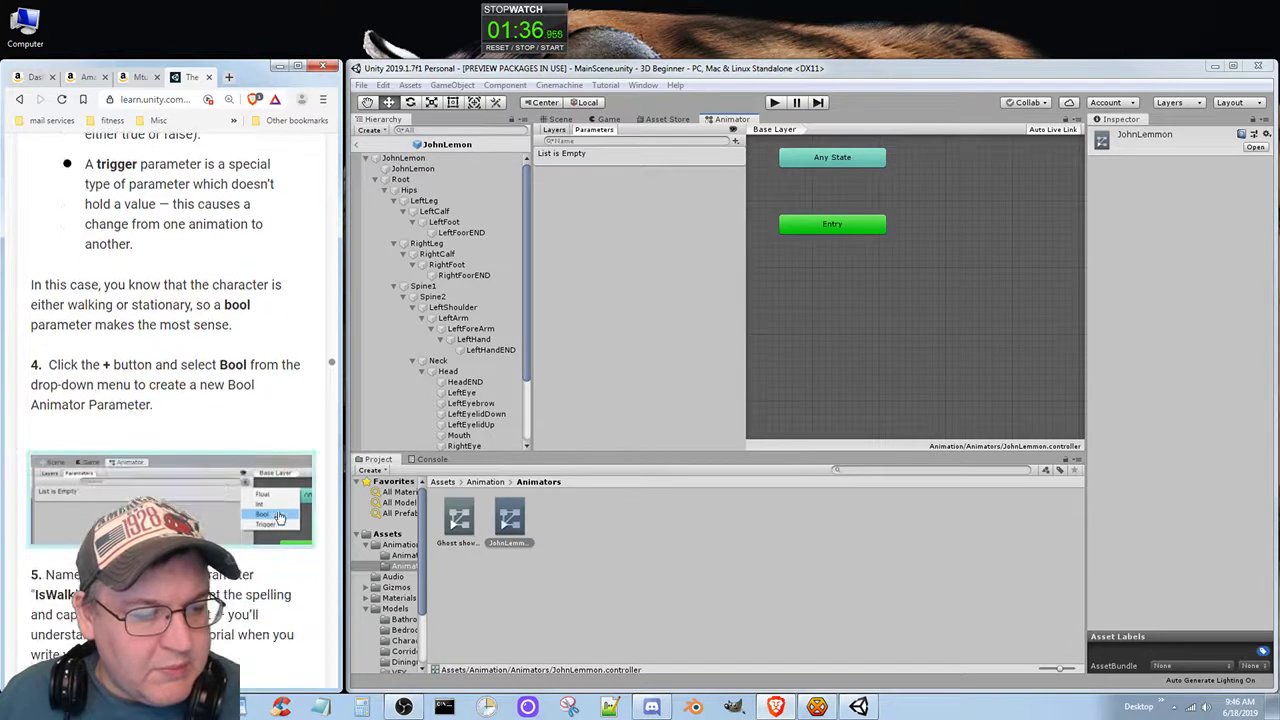
pyautogui.scroll(-1, 278, 512)
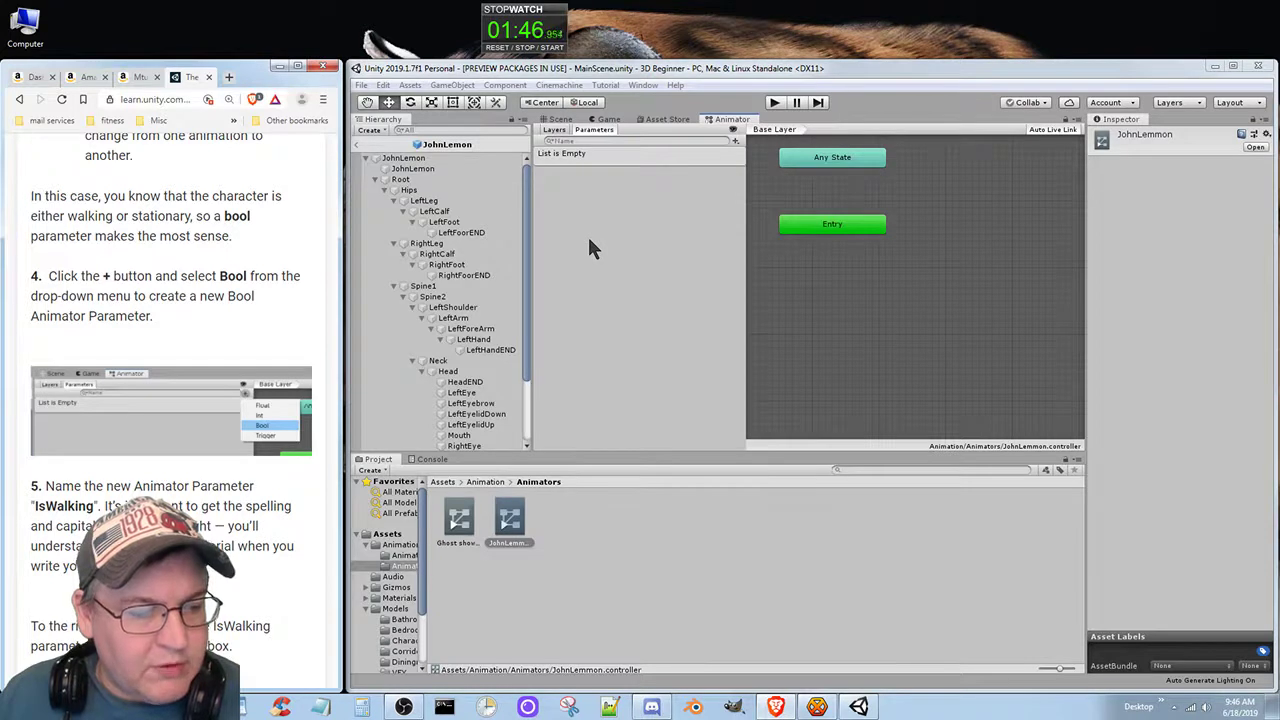
pyautogui.click(735, 141)
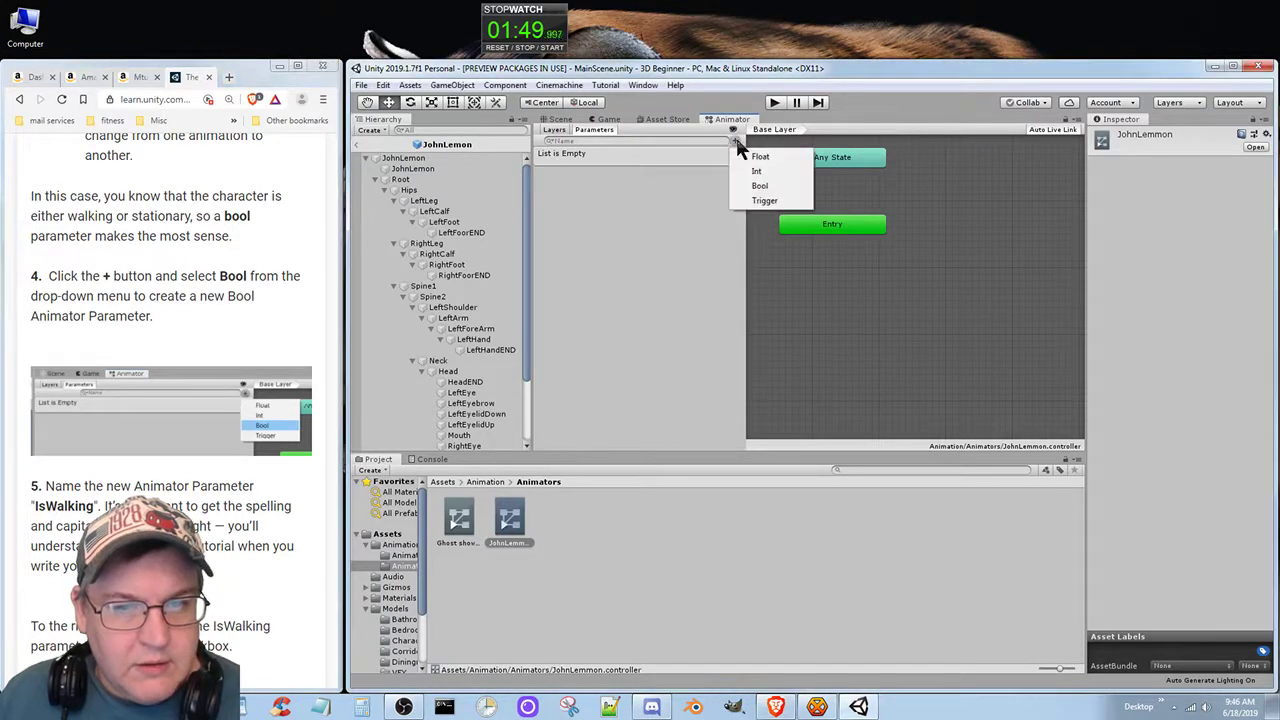
pyautogui.click(760, 187)
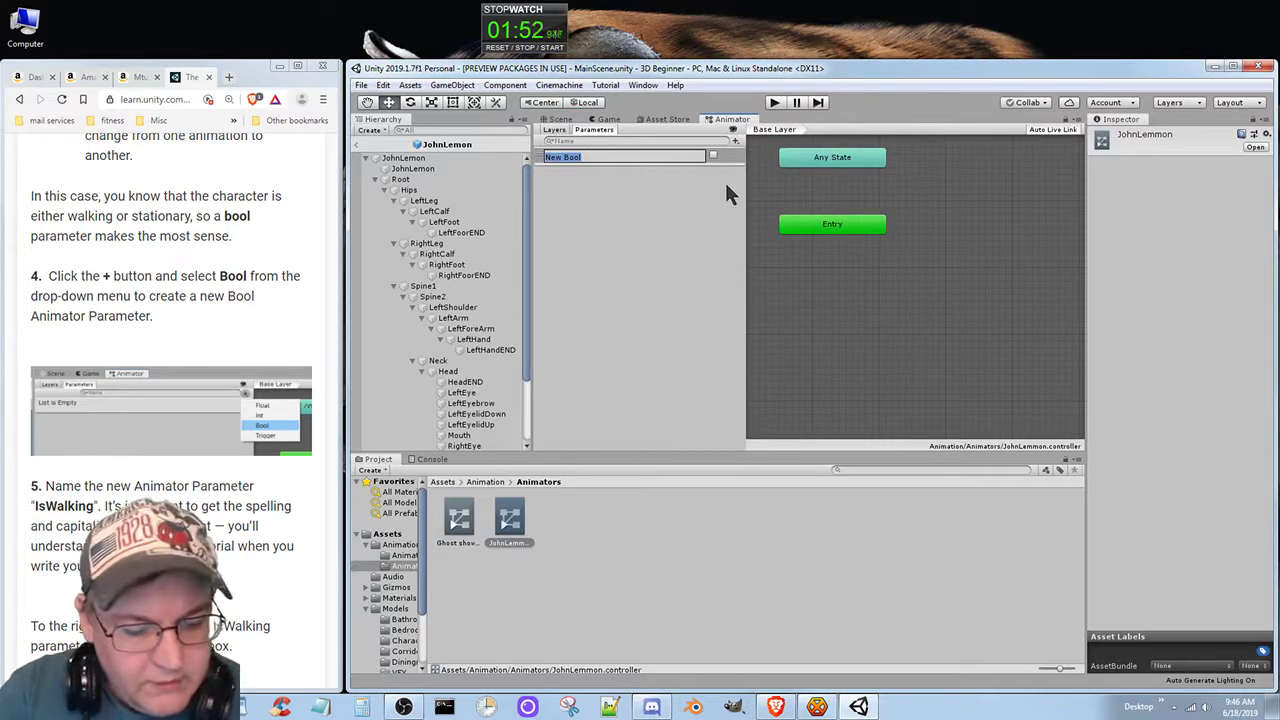
pyautogui.write('IsWalking')
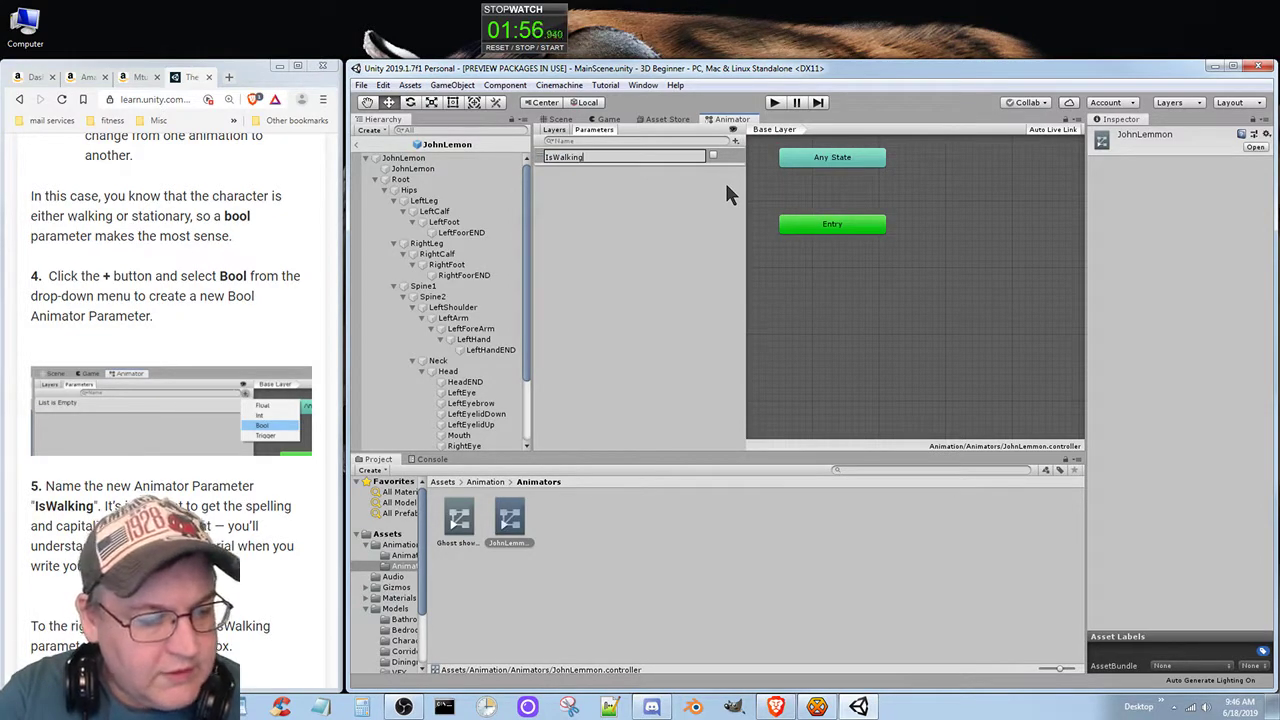
pyautogui.press('Return')
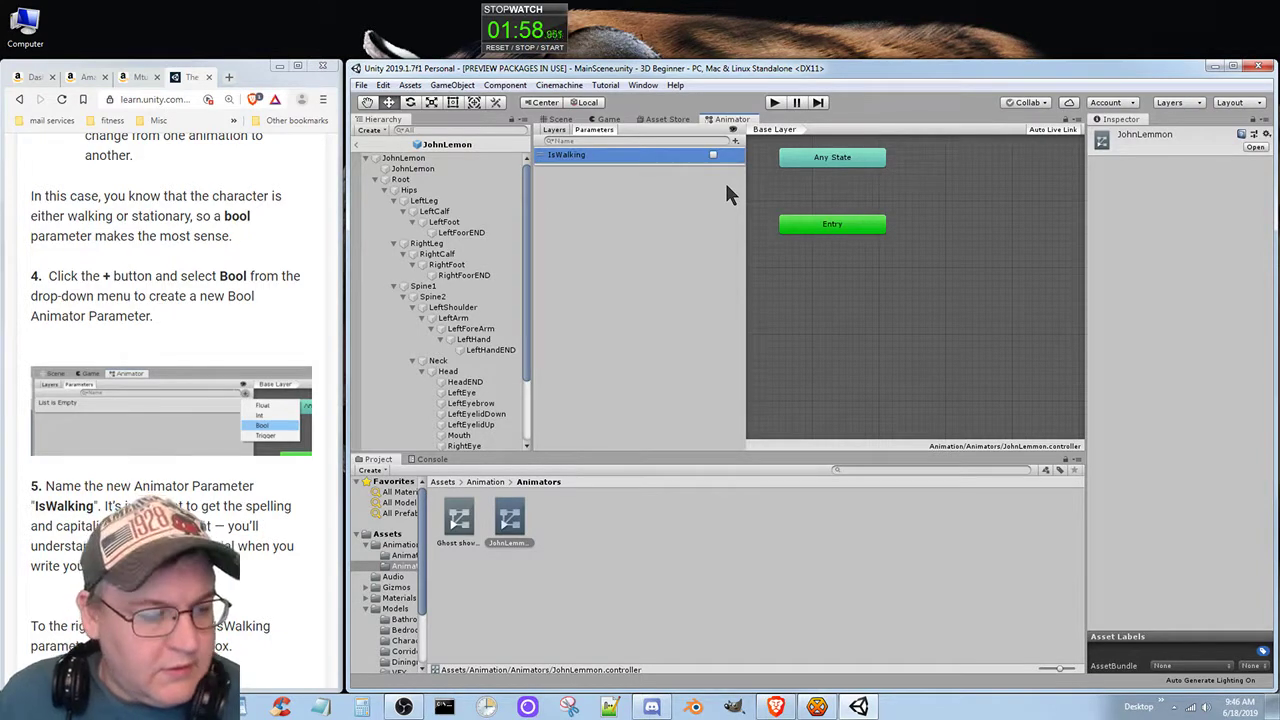
# - Read on through the tutorial page, dismissing a stray right-click context menu in the graph
pyautogui.click(262, 582)
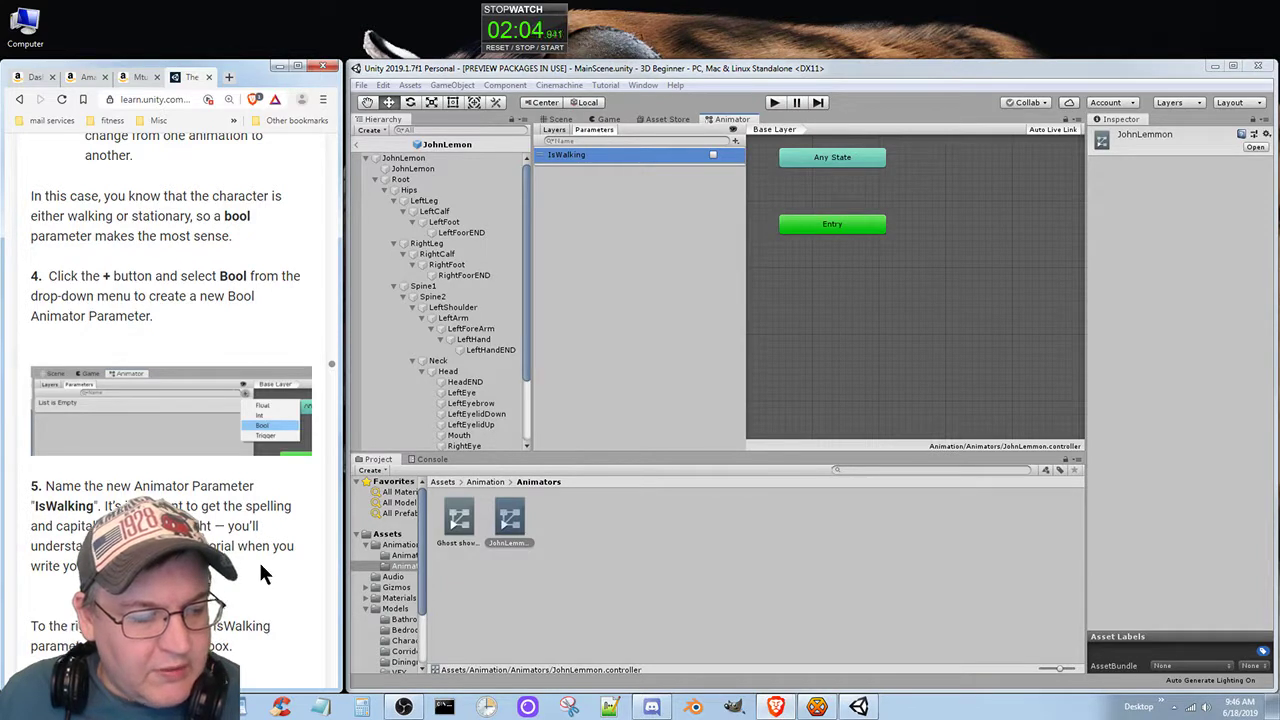
pyautogui.scroll(1, 257, 554)
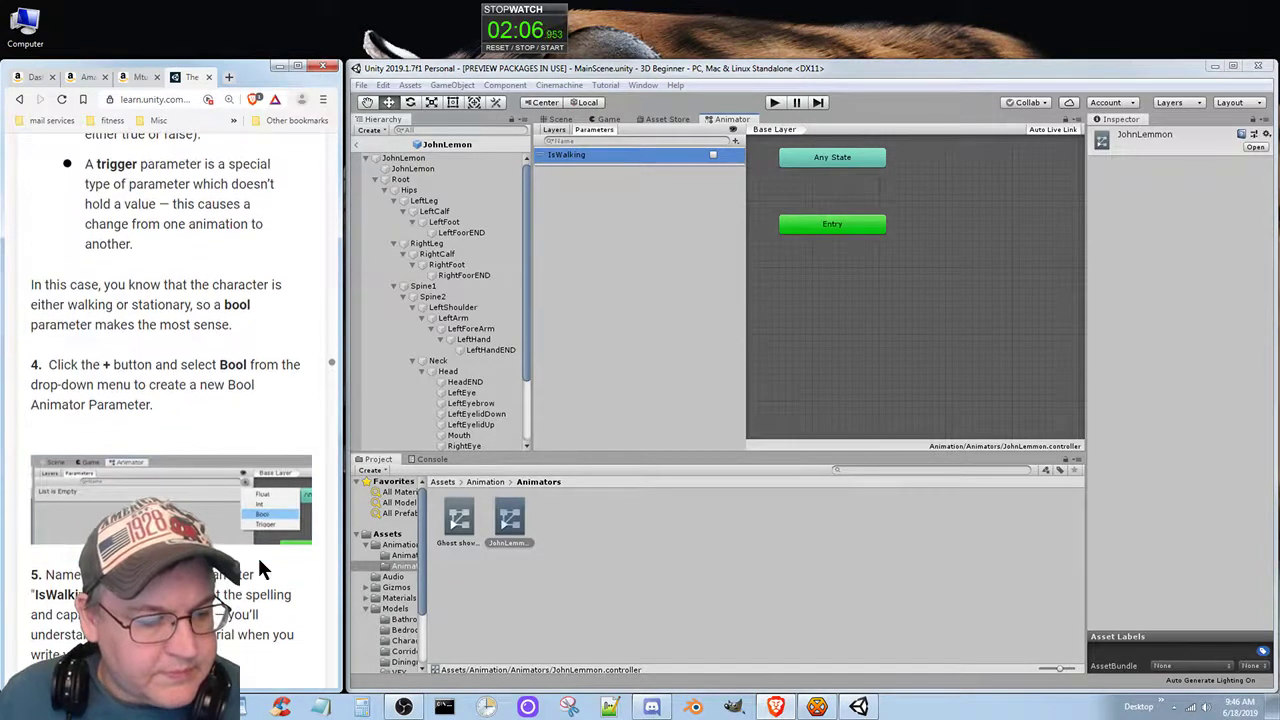
pyautogui.scroll(-2, 257, 554)
pyautogui.scroll(-1, 257, 554)
pyautogui.scroll(-2, 257, 555)
pyautogui.scroll(-1, 256, 554)
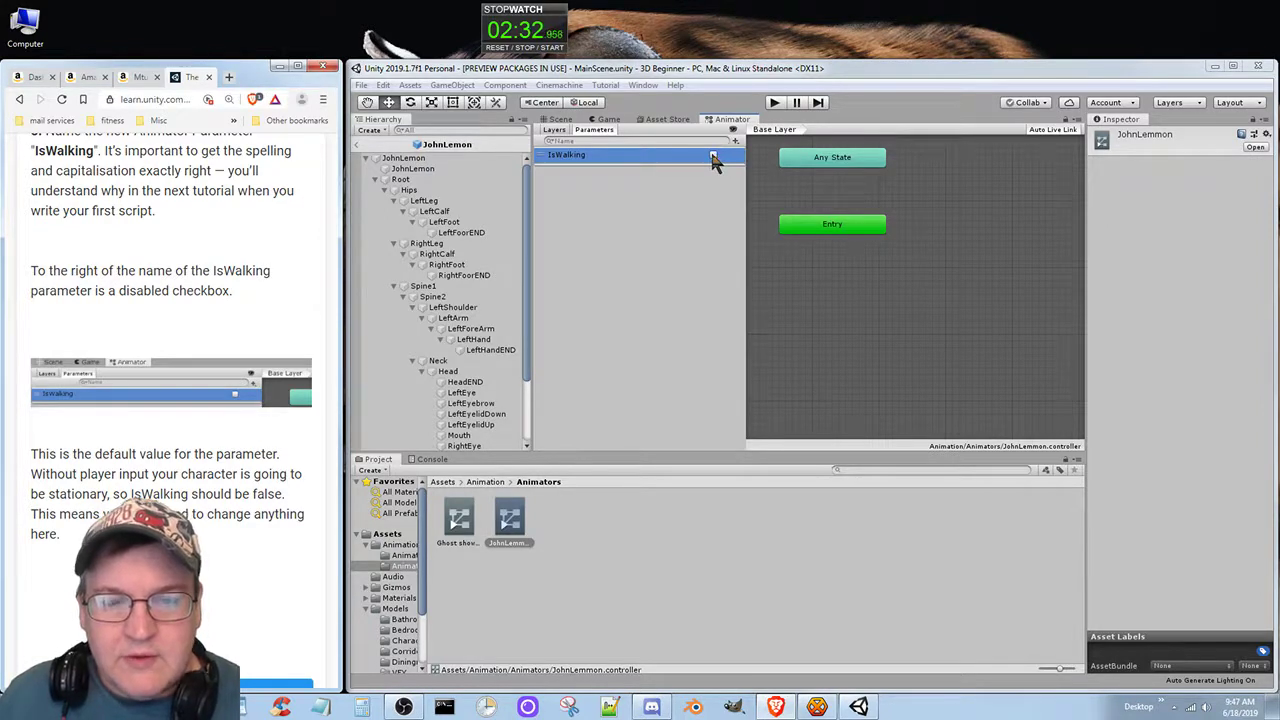
pyautogui.rightClick(660, 405)
pyautogui.click(675, 382)
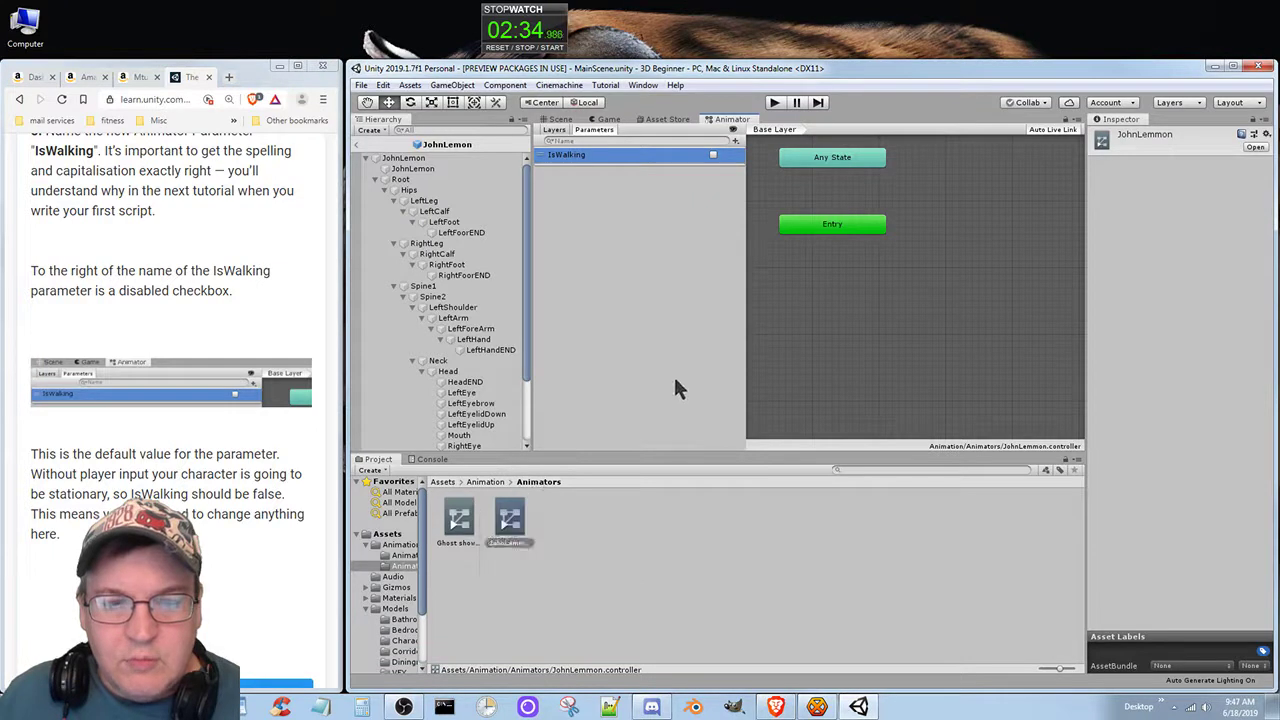
pyautogui.click(210, 546)
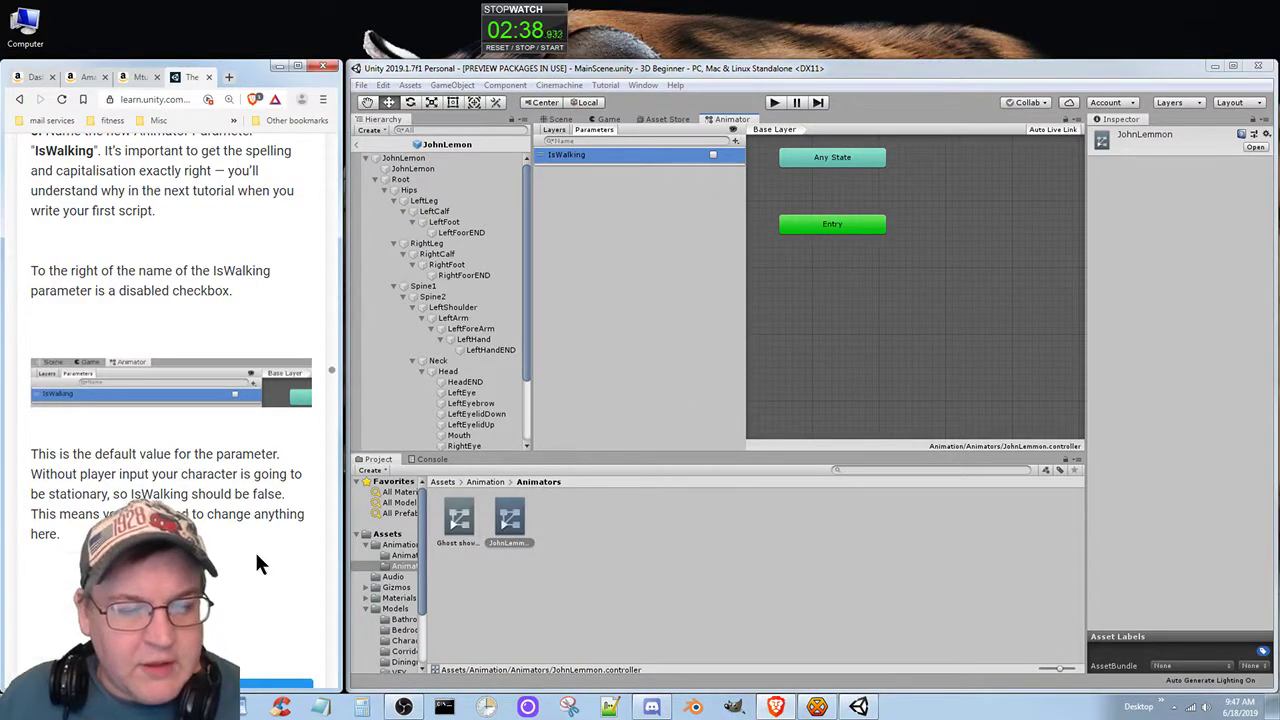
pyautogui.scroll(-2, 230, 545)
pyautogui.scroll(-1, 210, 542)
# - Mark the IsWalking tutorial step completed and scroll to the next instructions
pyautogui.click(236, 488)
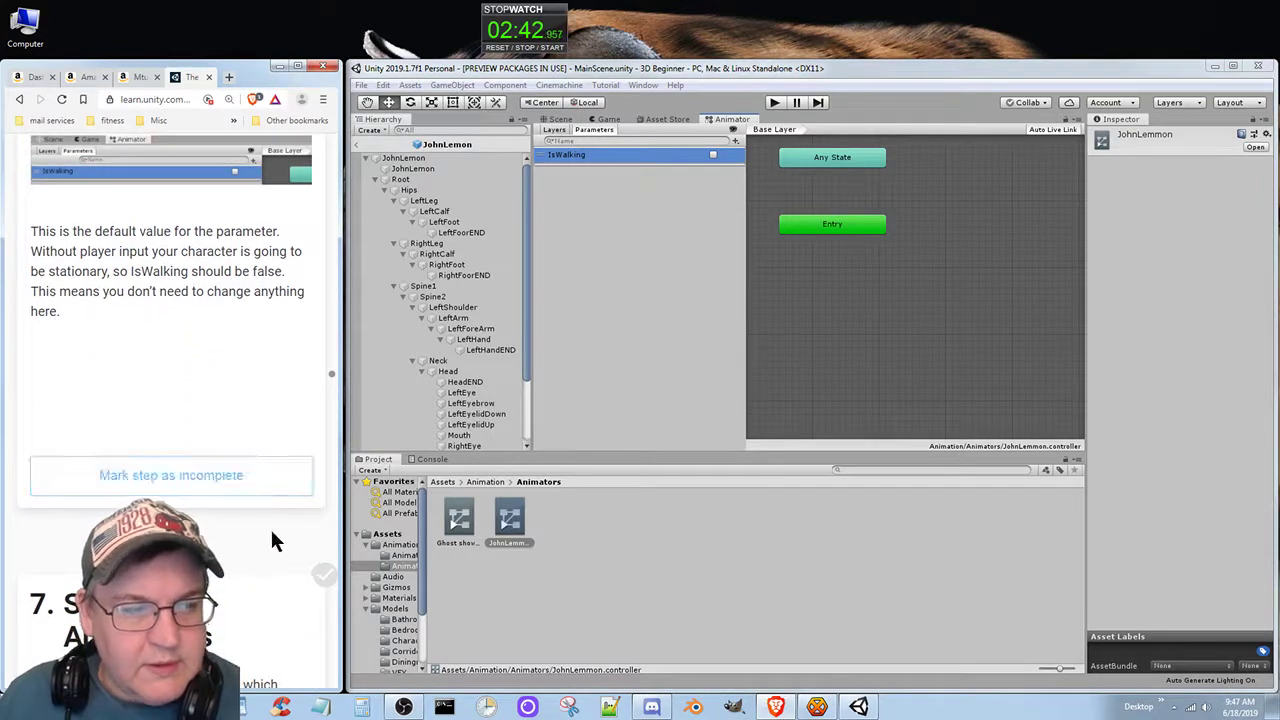
pyautogui.scroll(-2, 272, 535)
pyautogui.scroll(-1, 272, 535)
pyautogui.scroll(-1, 272, 535)
pyautogui.scroll(-1, 272, 535)
pyautogui.scroll(-1, 275, 541)
pyautogui.scroll(-1, 275, 541)
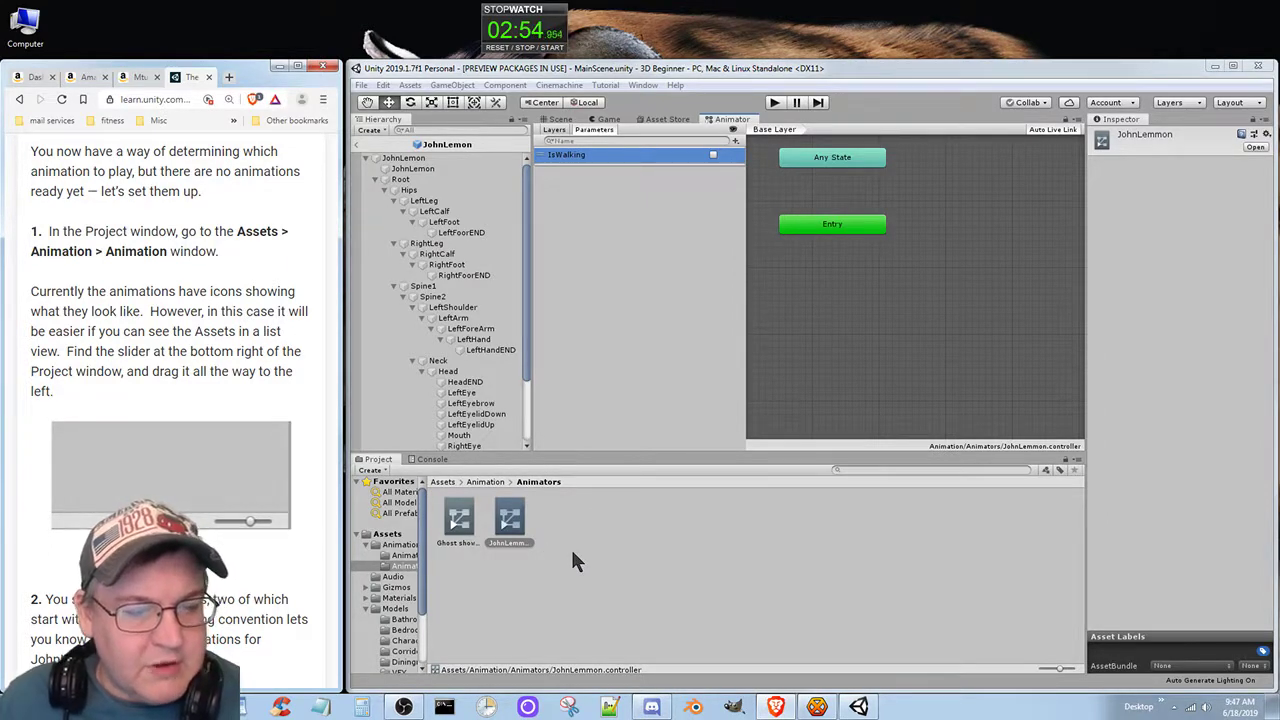
# - Open Assets > Animation > Animation and slide the icon size fully left for list view
pyautogui.click(486, 482)
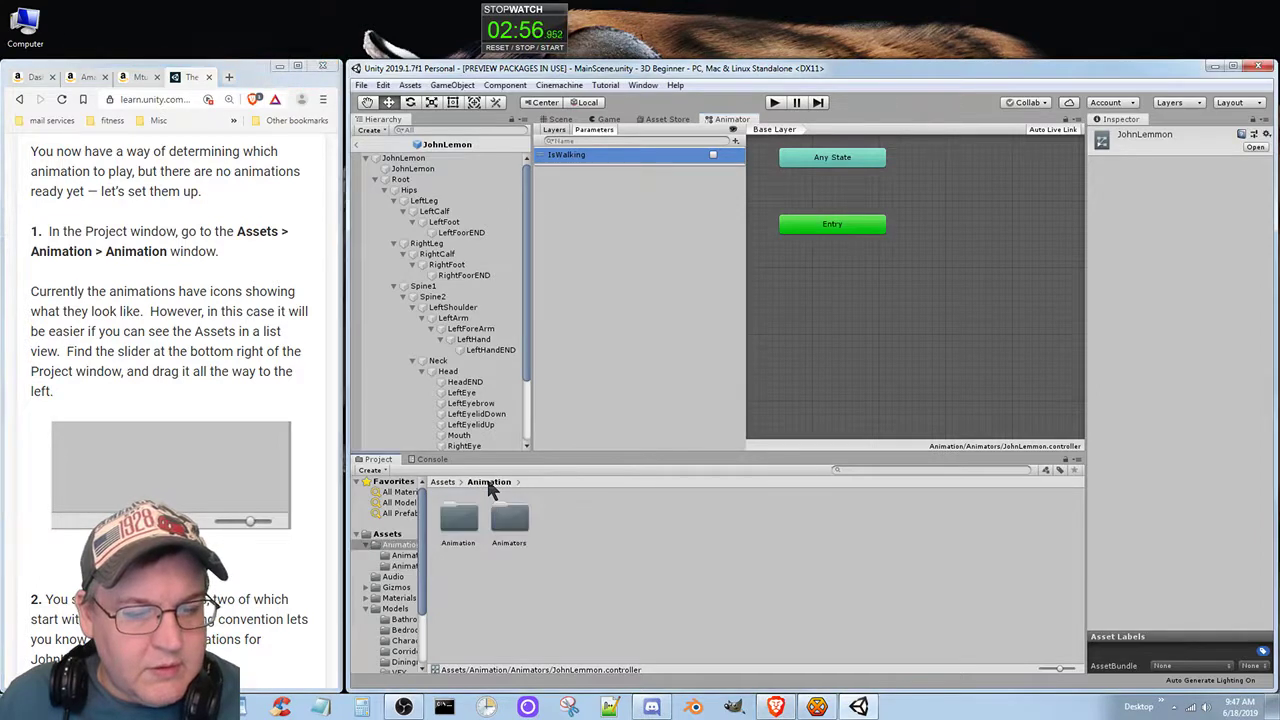
pyautogui.doubleClick(458, 518)
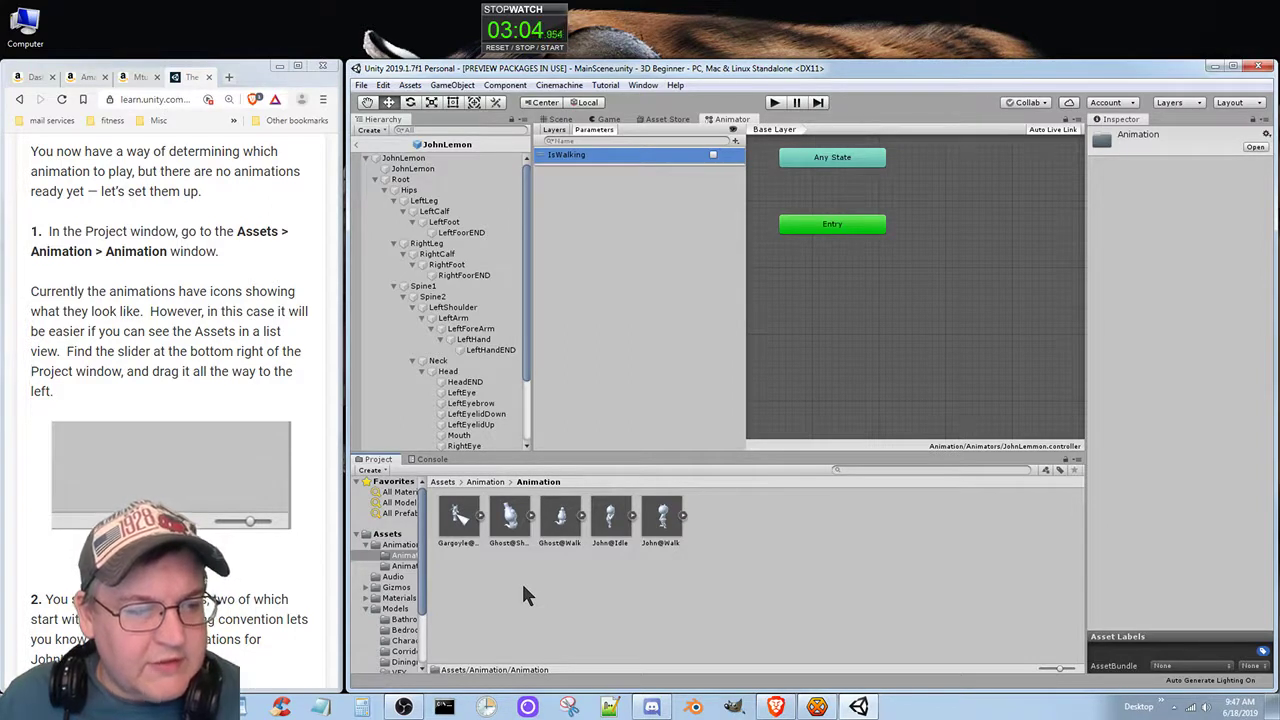
pyautogui.click(584, 595)
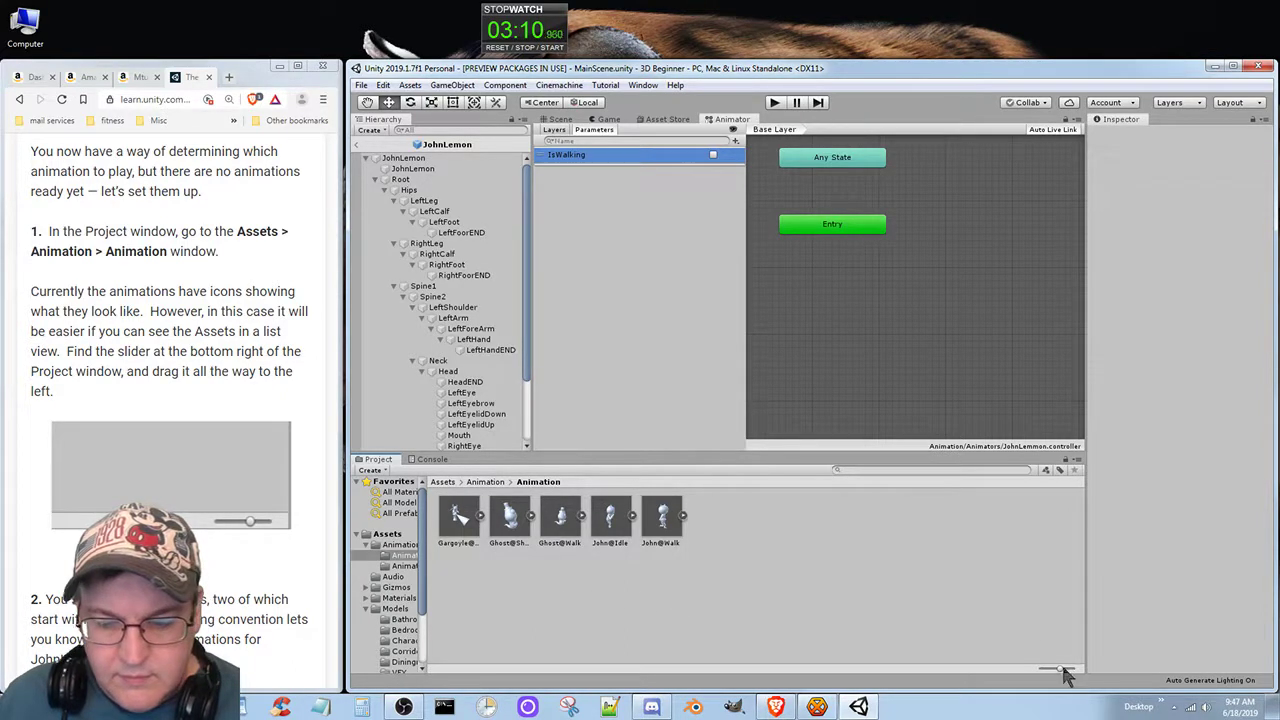
pyautogui.moveTo(1061, 671); pyautogui.dragTo(1036, 670)
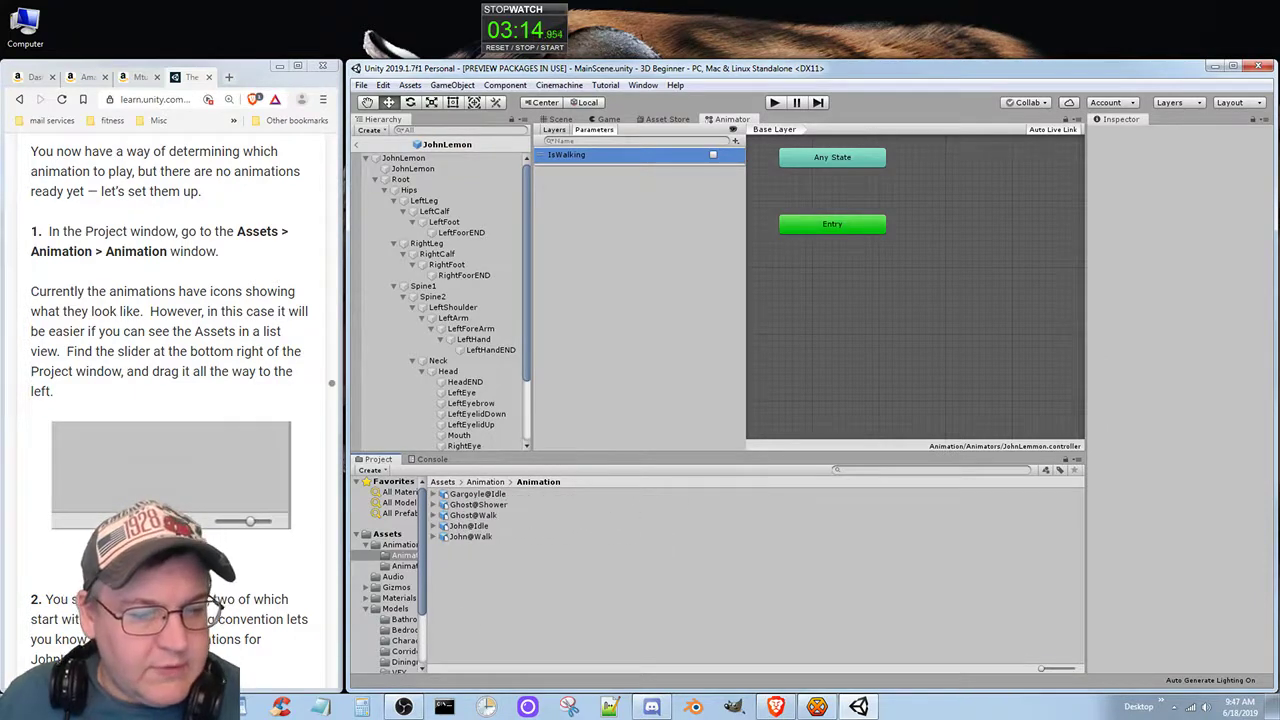
# - Expand John@Idle in the Project list to reveal its Idle clip sub-asset
pyautogui.click(331, 383)
pyautogui.scroll(-1, 175, 400)
pyautogui.scroll(-2, 175, 400)
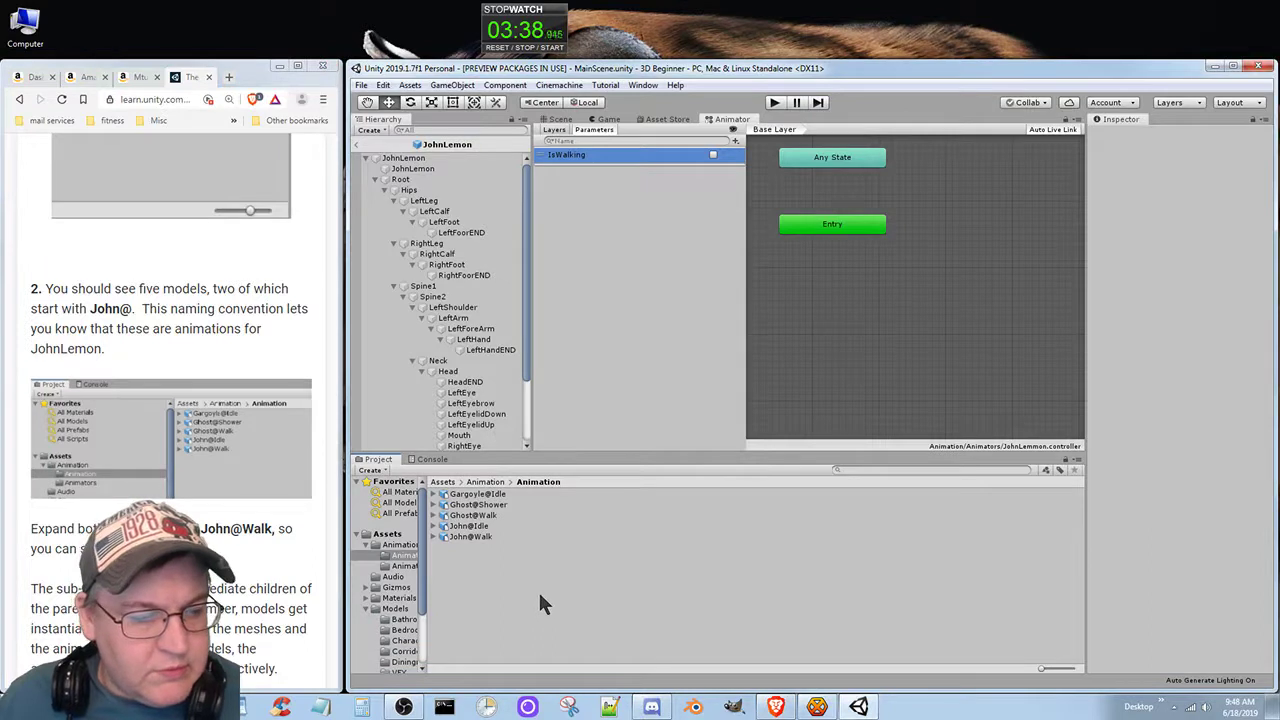
pyautogui.scroll(-3, 296, 557)
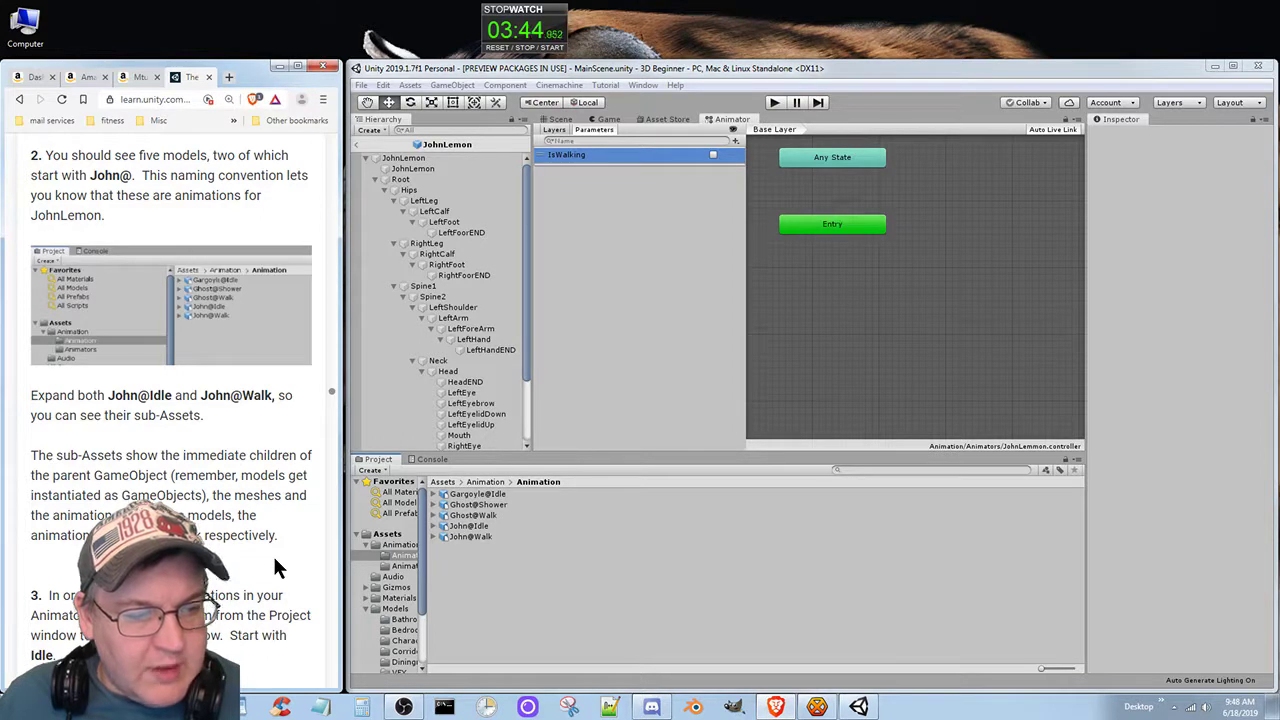
pyautogui.click(436, 526)
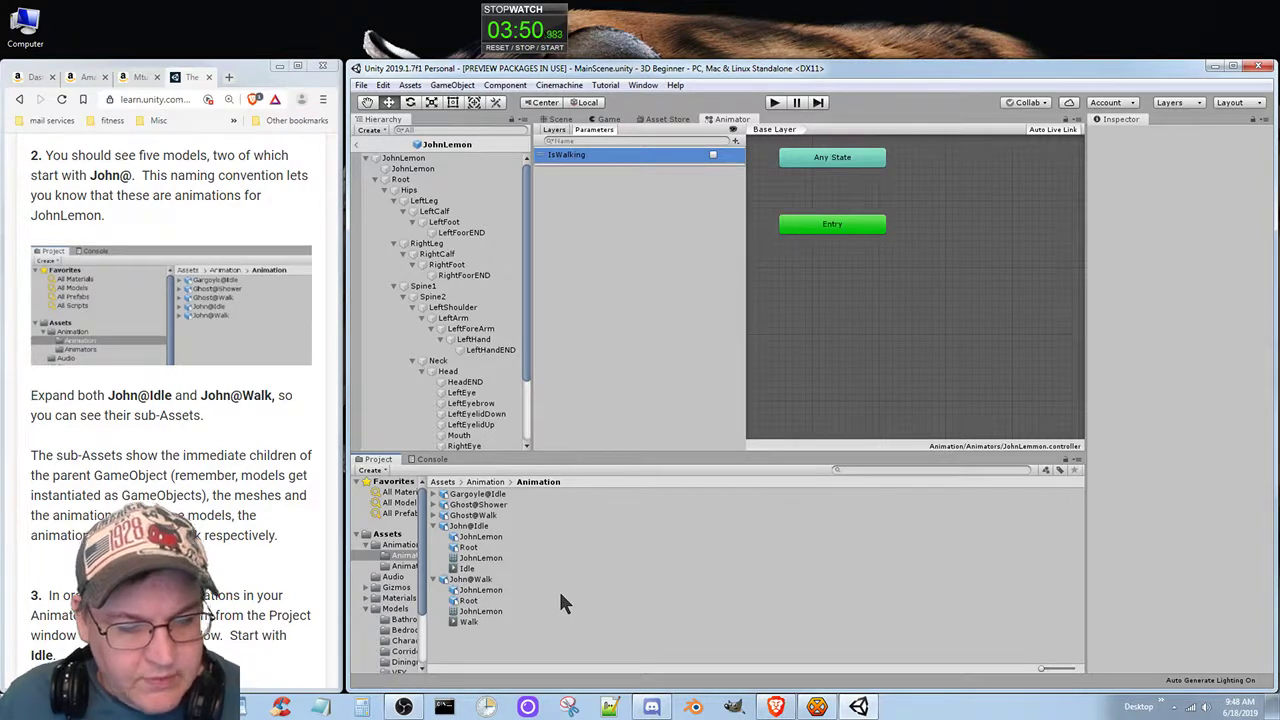
pyautogui.click(254, 530)
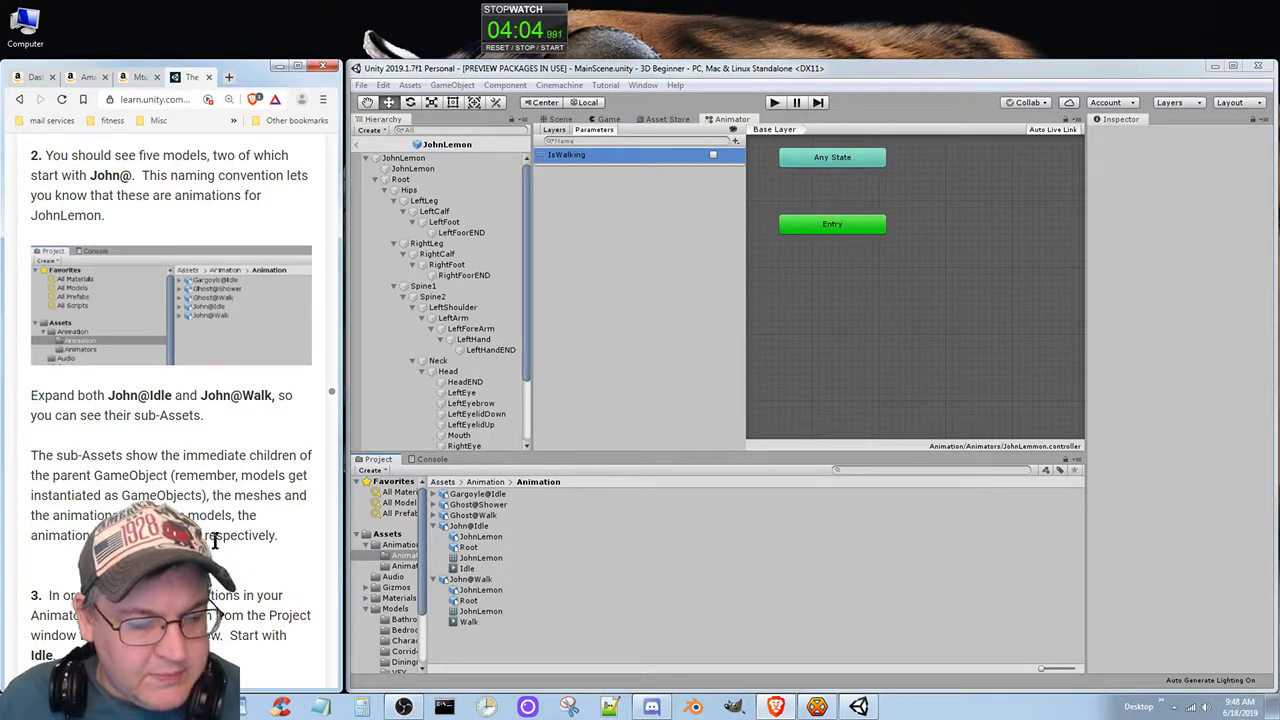
pyautogui.scroll(-2, 213, 534)
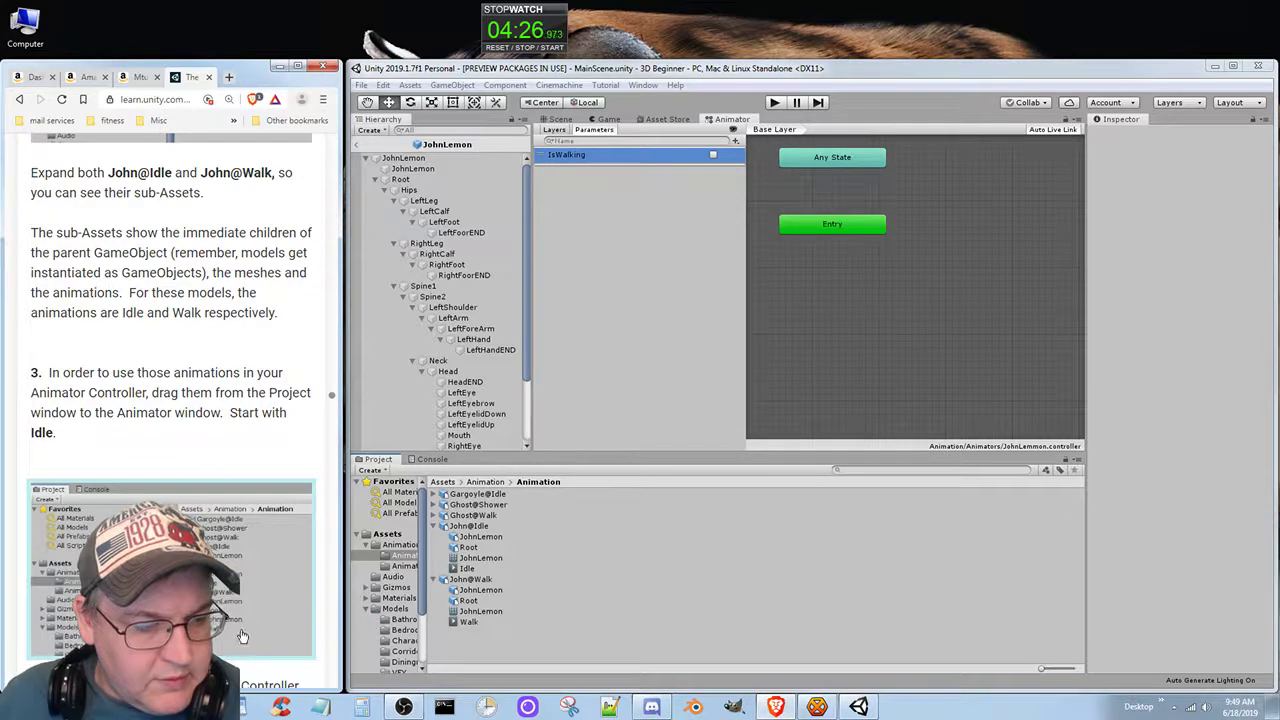
pyautogui.scroll(-1, 228, 620)
pyautogui.scroll(-2, 228, 612)
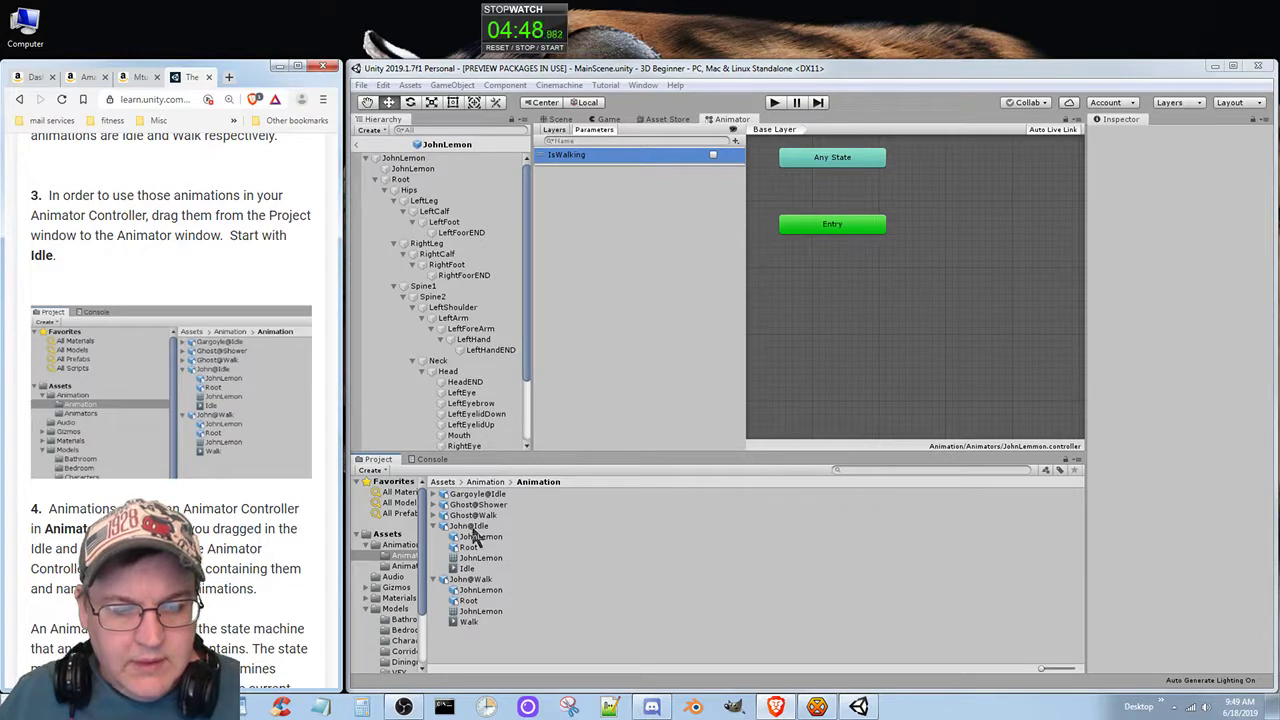
# - Drag John@Idle and John@Walk into the Animator graph as Idle (default) and Walk states
pyautogui.moveTo(467, 530); pyautogui.dragTo(730, 417)
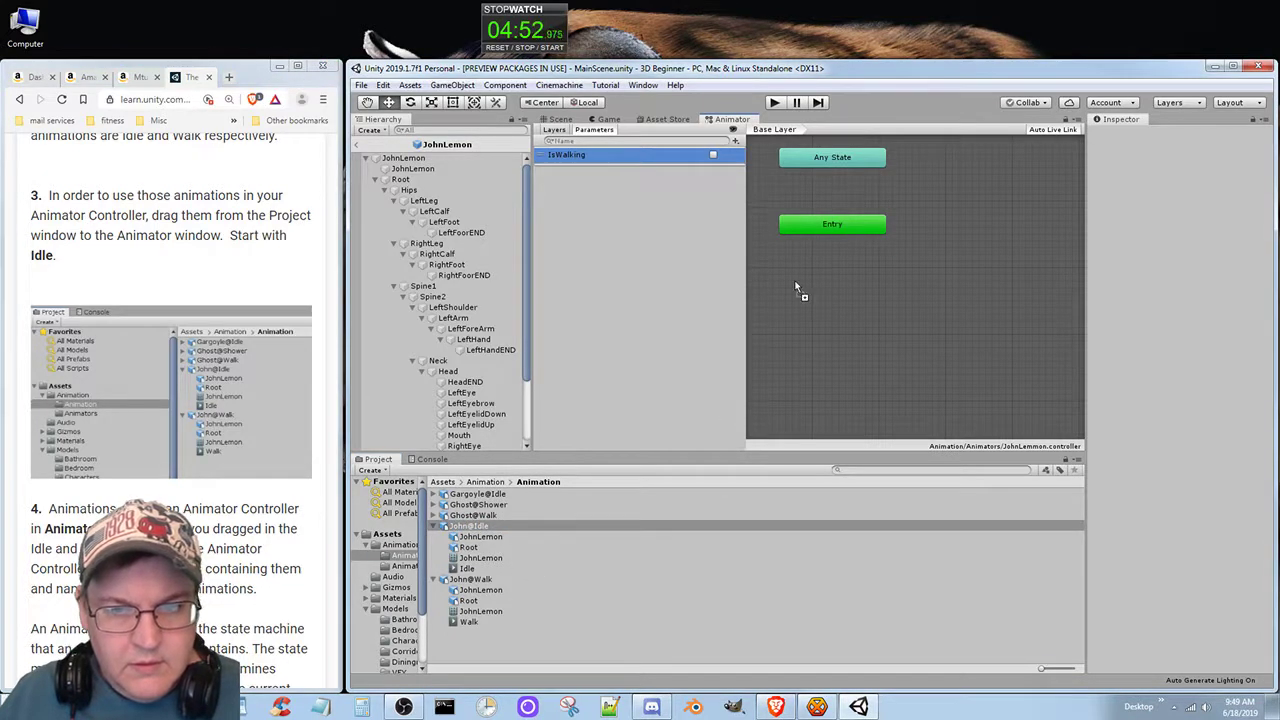
pyautogui.moveTo(797, 288); pyautogui.dragTo(798, 289)
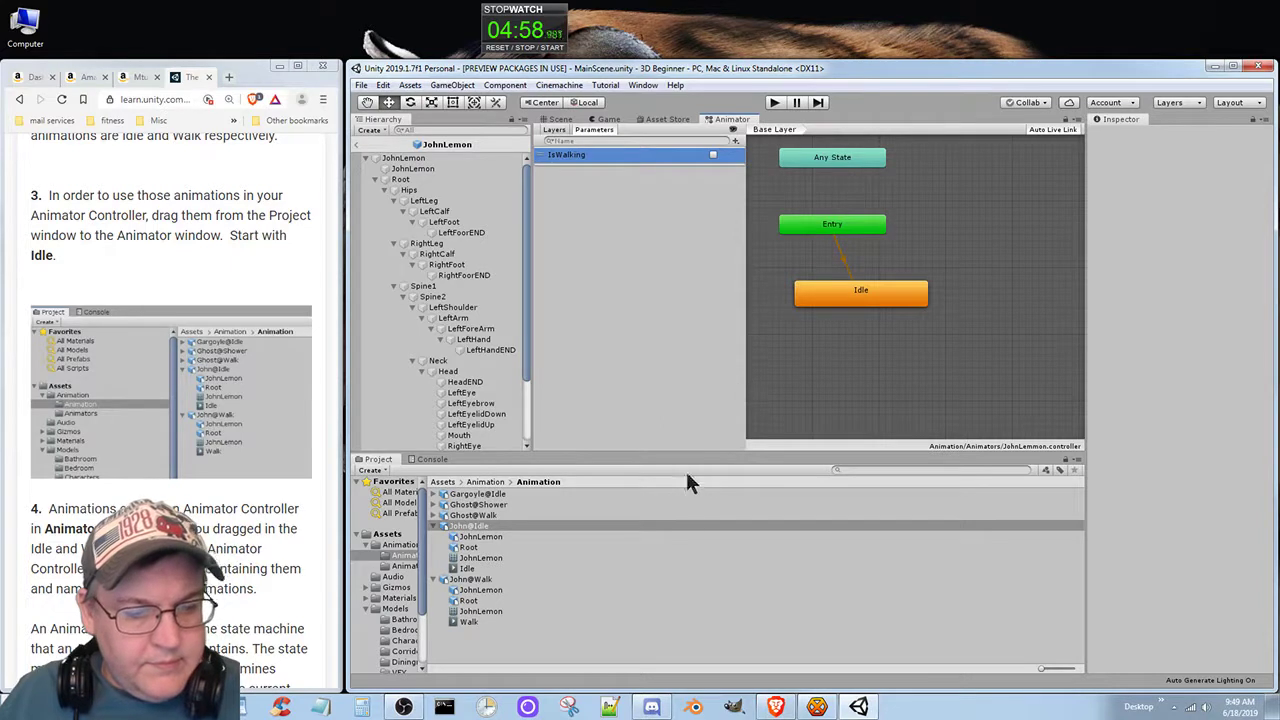
pyautogui.moveTo(477, 582); pyautogui.dragTo(910, 388)
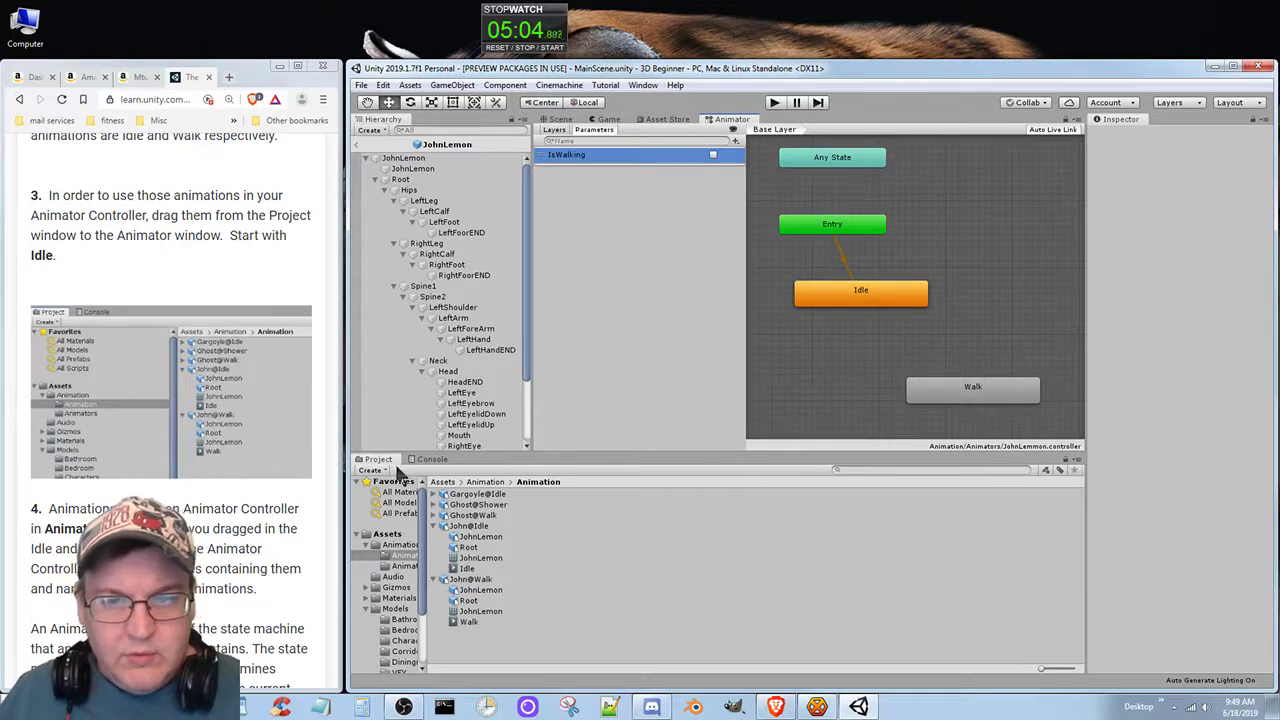
pyautogui.click(815, 162)
pyautogui.click(773, 202)
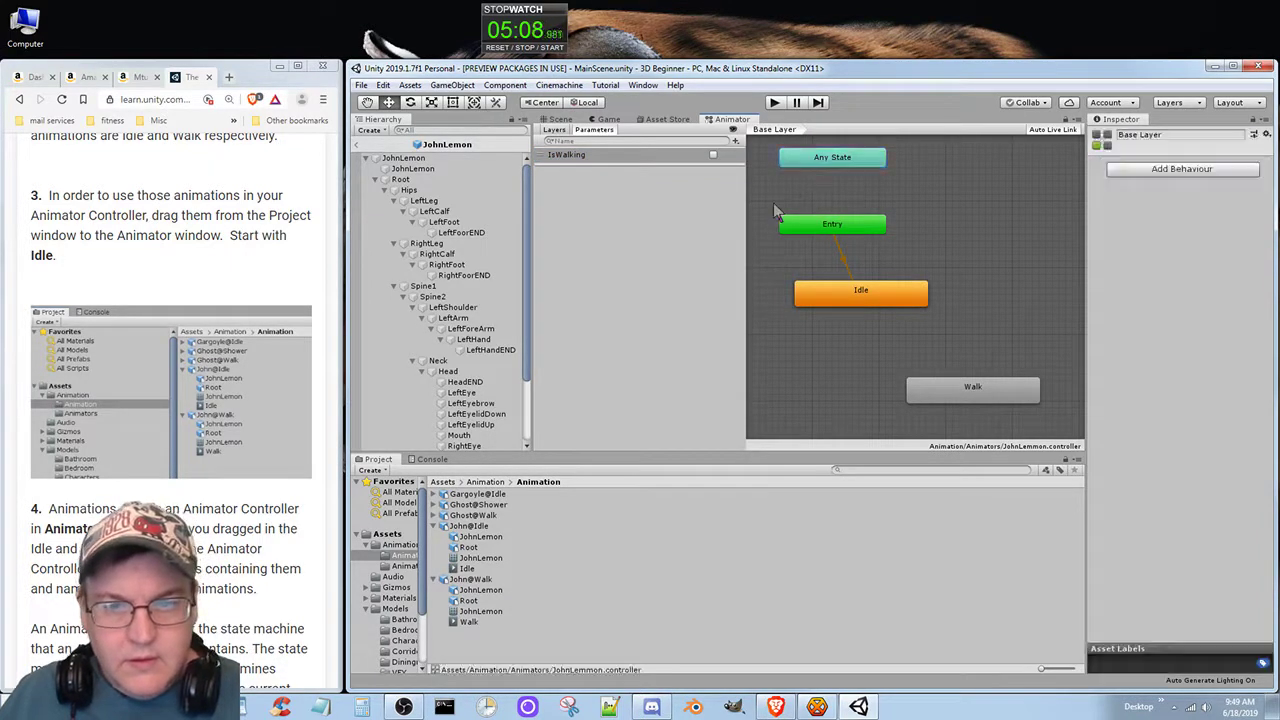
pyautogui.click(797, 230)
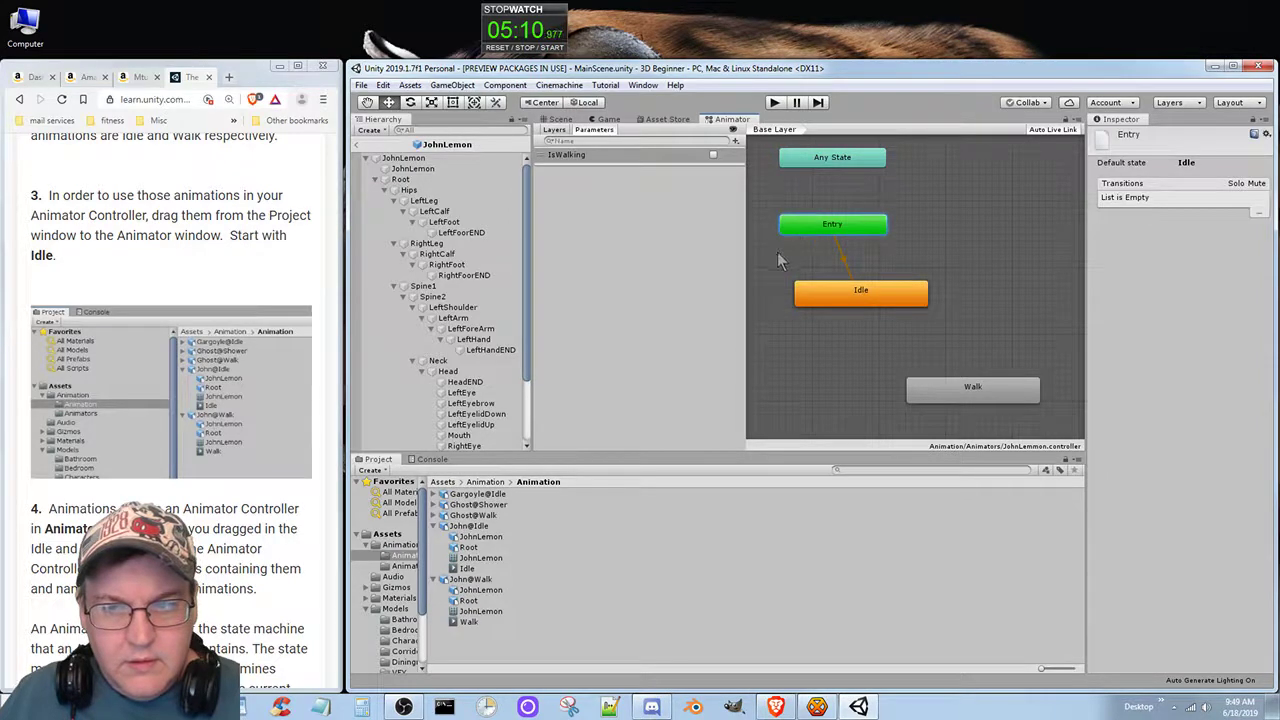
pyautogui.click(781, 261)
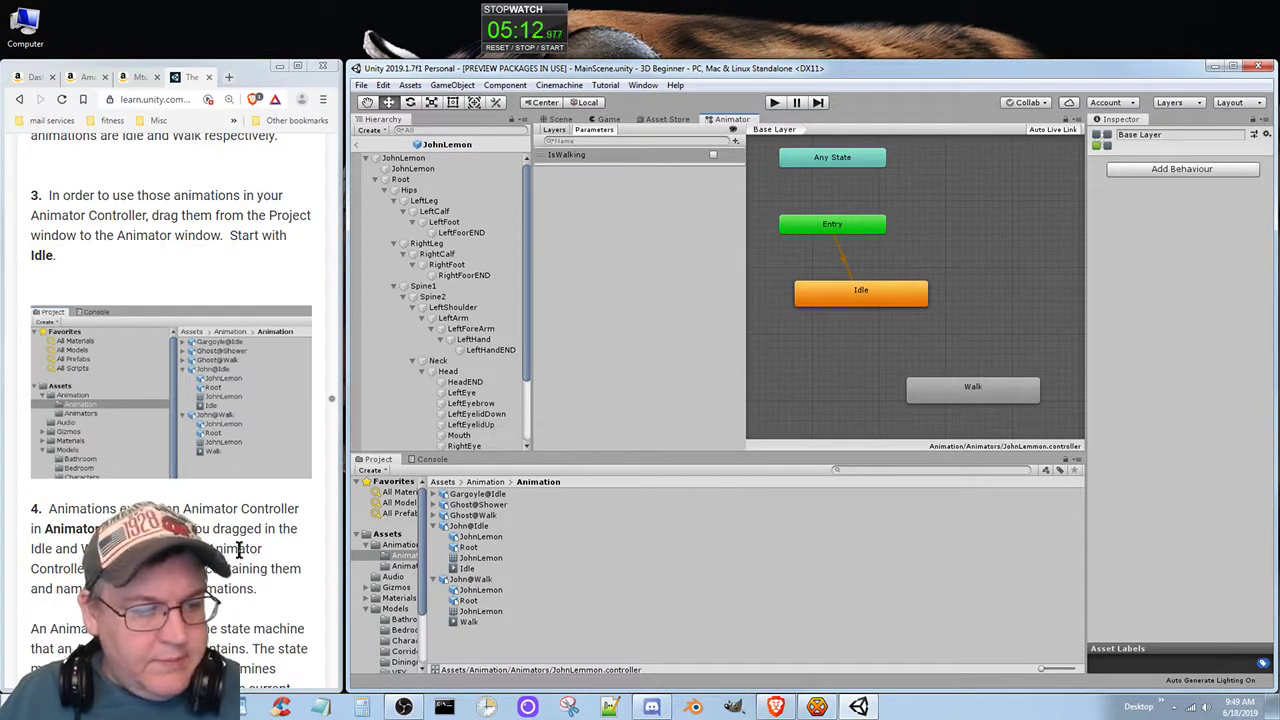
pyautogui.scroll(-1, 240, 548)
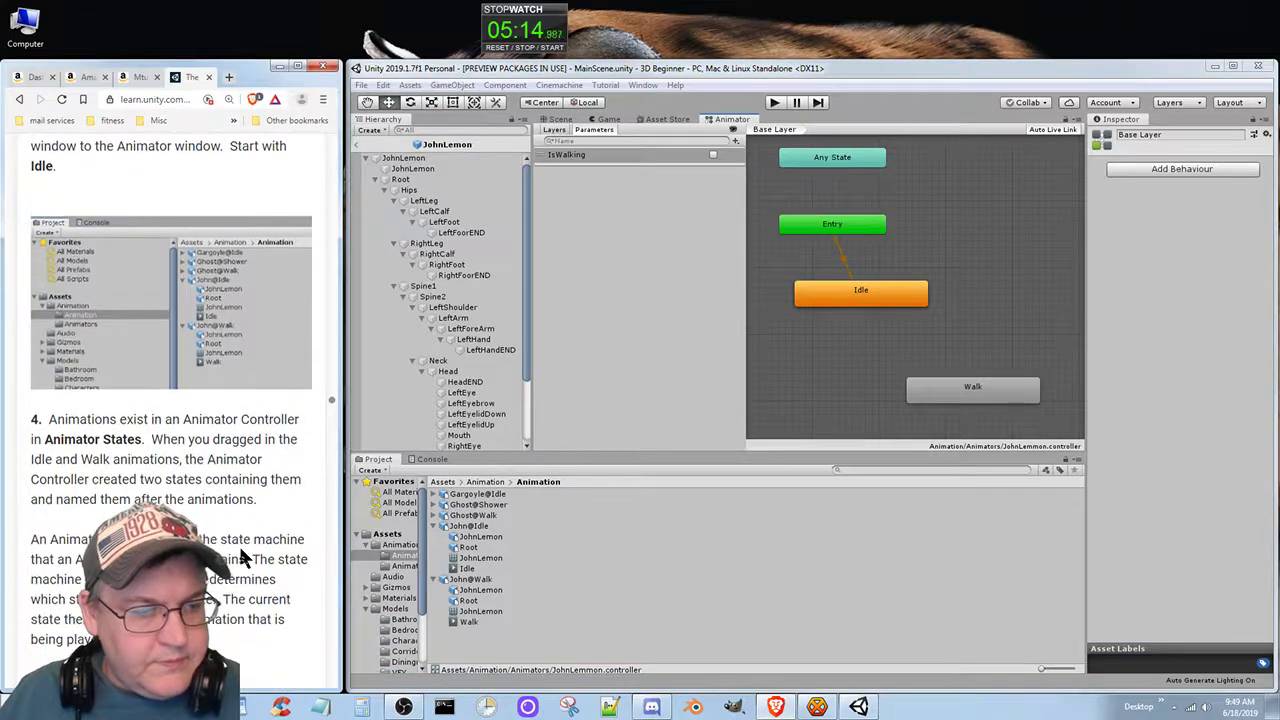
pyautogui.scroll(-1, 240, 548)
pyautogui.scroll(-1, 240, 548)
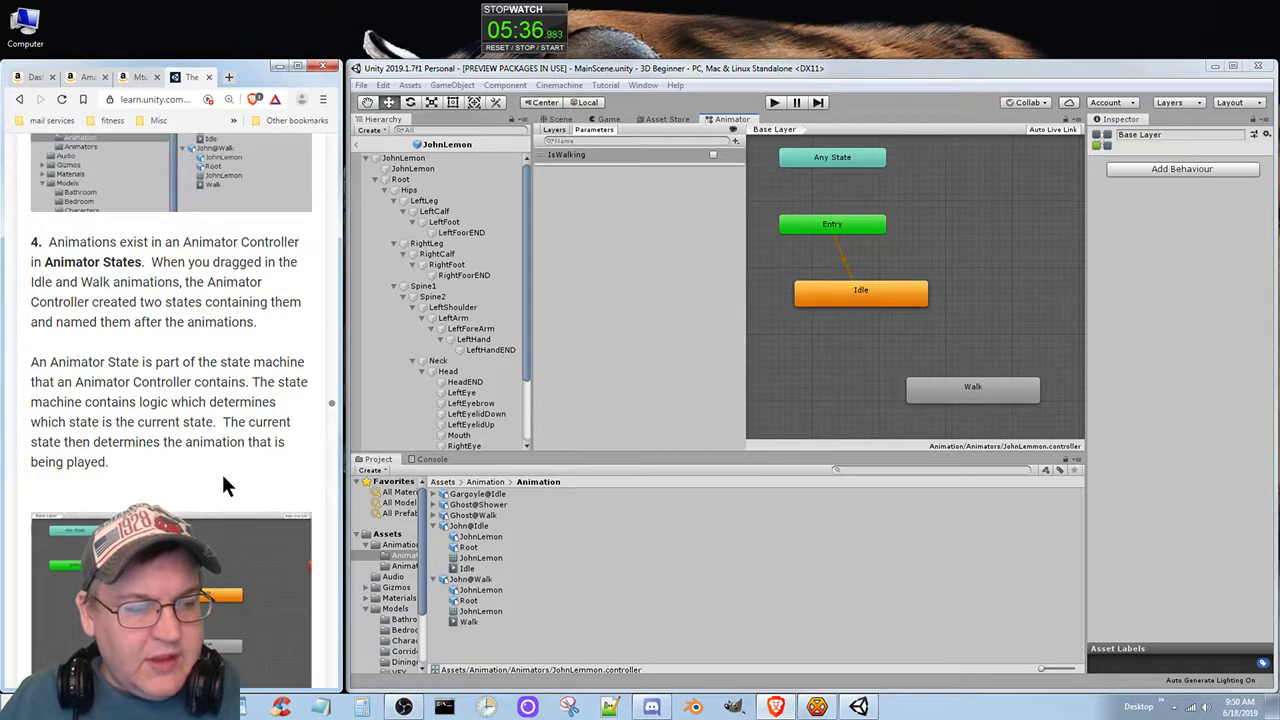
pyautogui.scroll(-2, 222, 478)
pyautogui.scroll(-1, 222, 478)
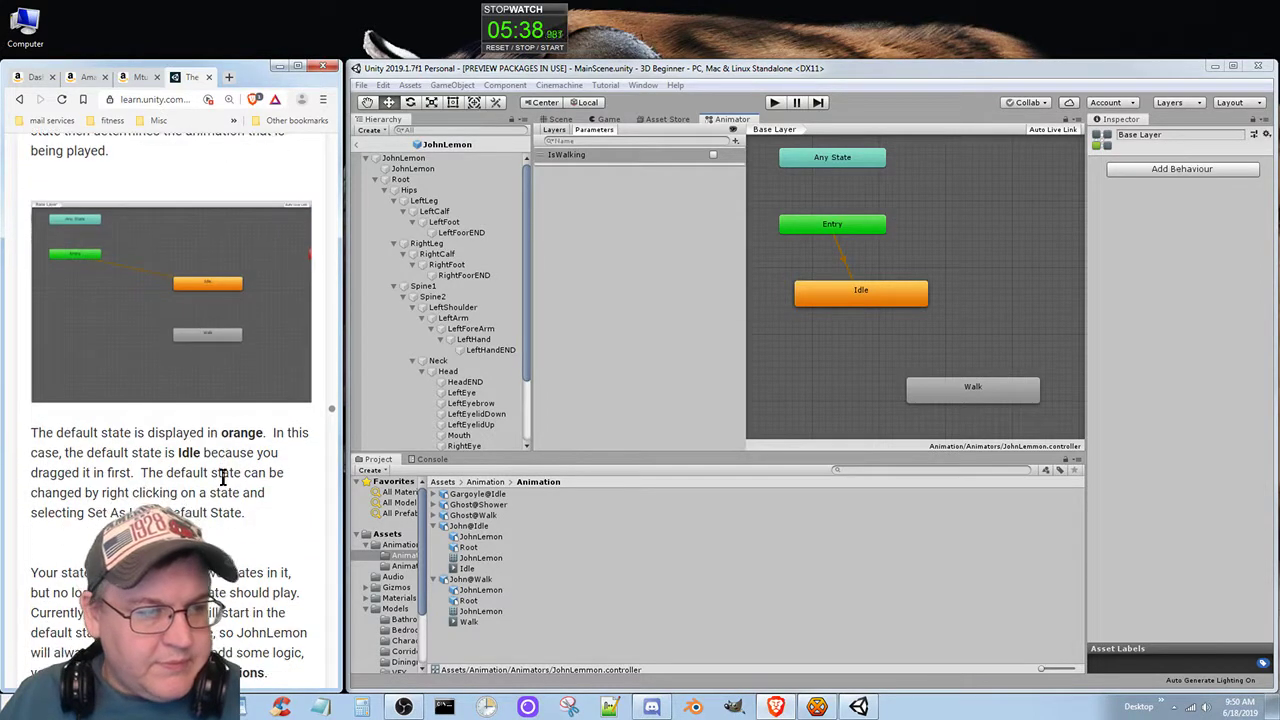
pyautogui.scroll(-1, 222, 478)
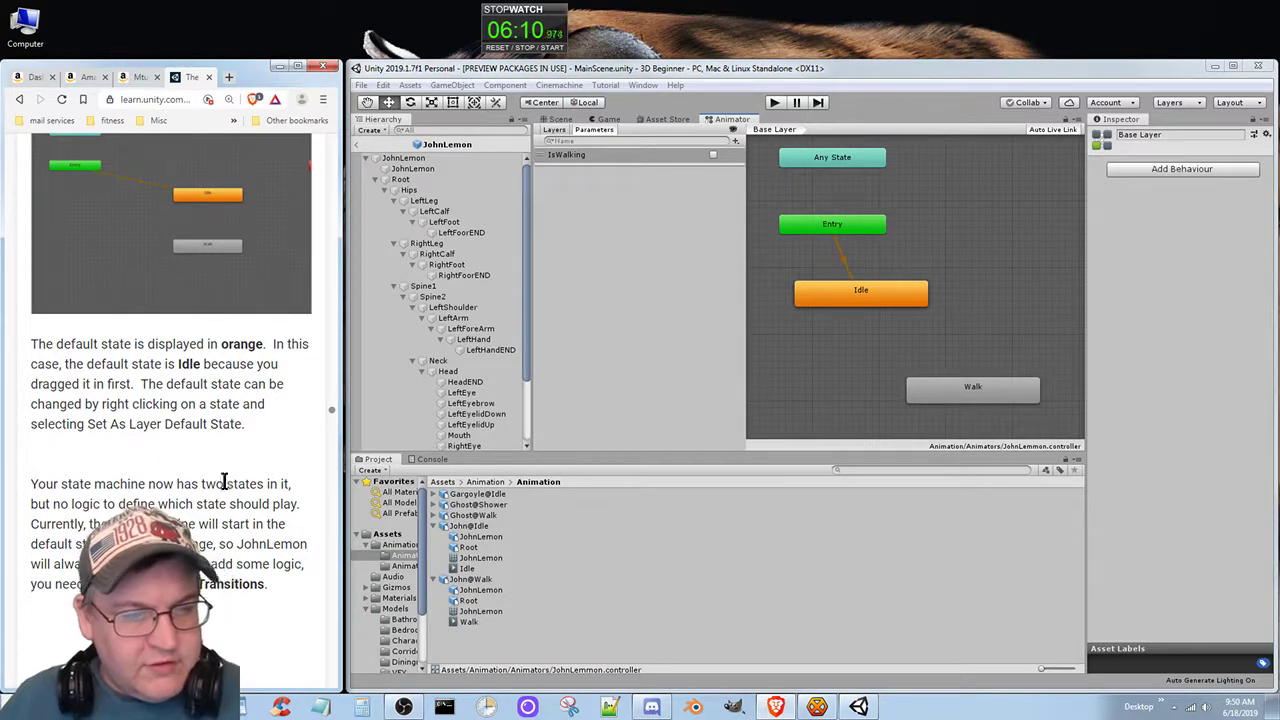
pyautogui.scroll(-2, 224, 487)
pyautogui.scroll(-1, 235, 490)
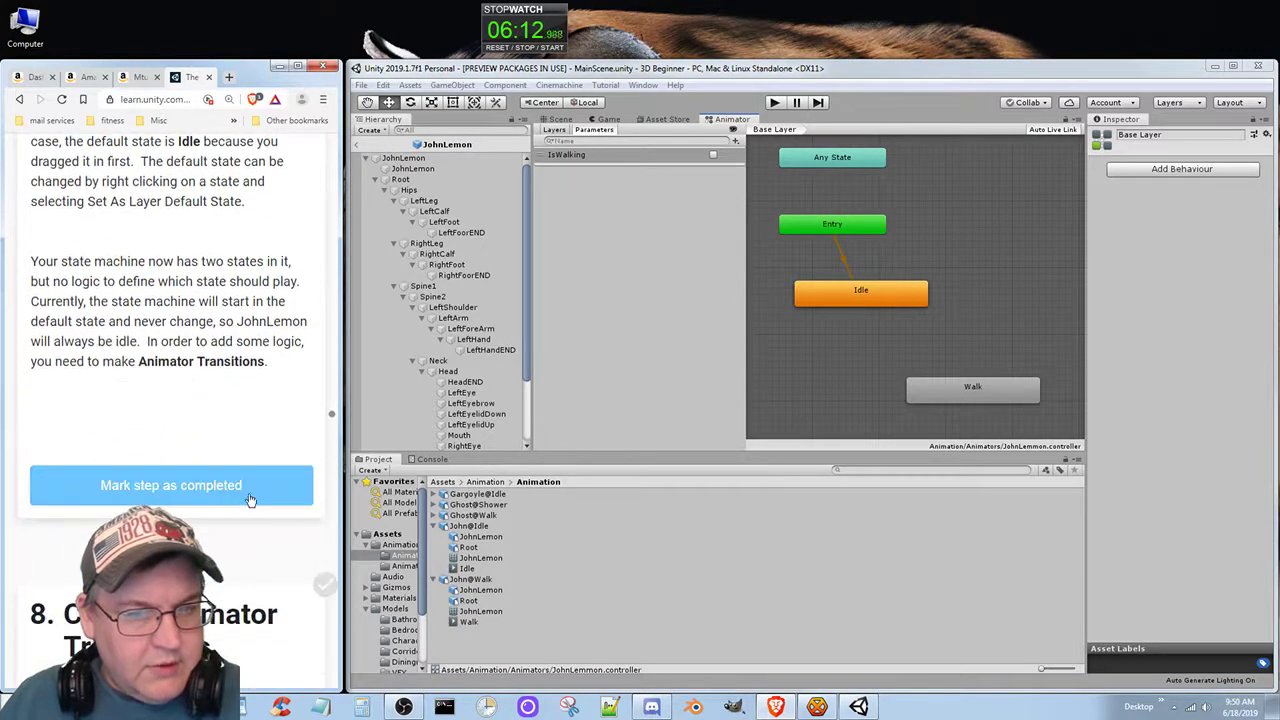
# - Mark the step completed, narrow the Parameters panel, and scroll the guide to section 8
pyautogui.click(215, 490)
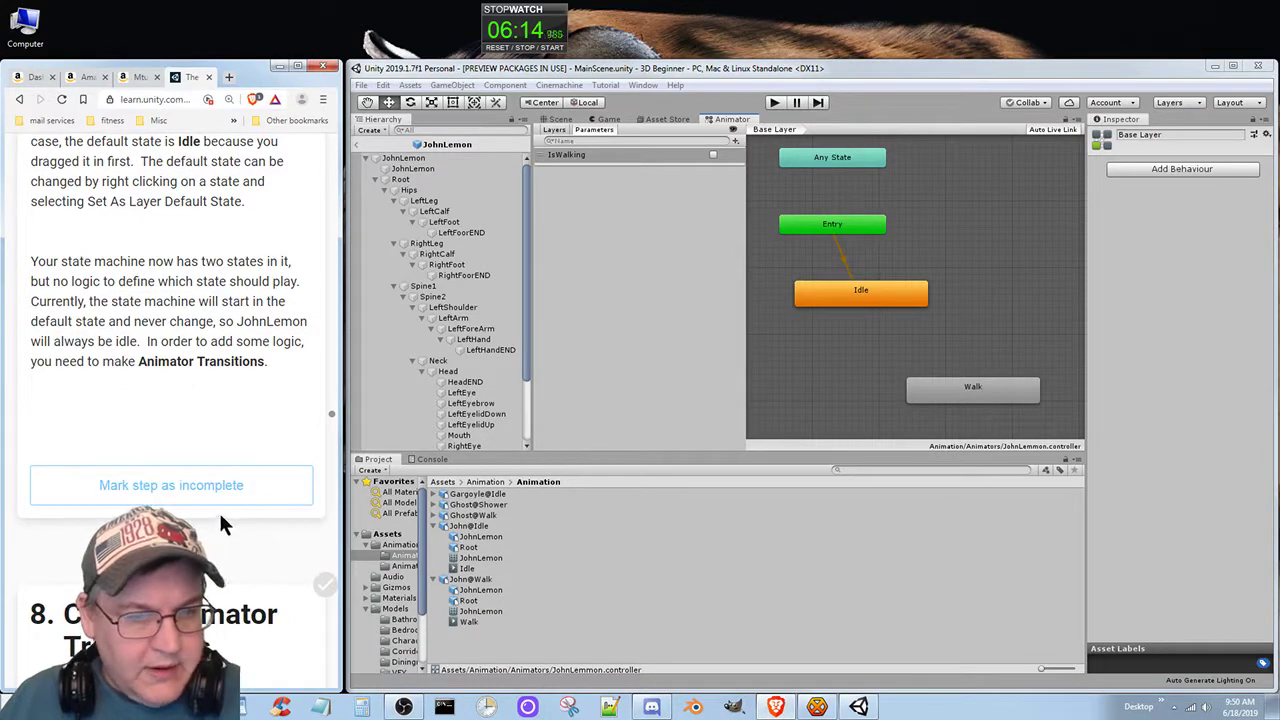
pyautogui.scroll(-1, 218, 513)
pyautogui.scroll(-1, 218, 513)
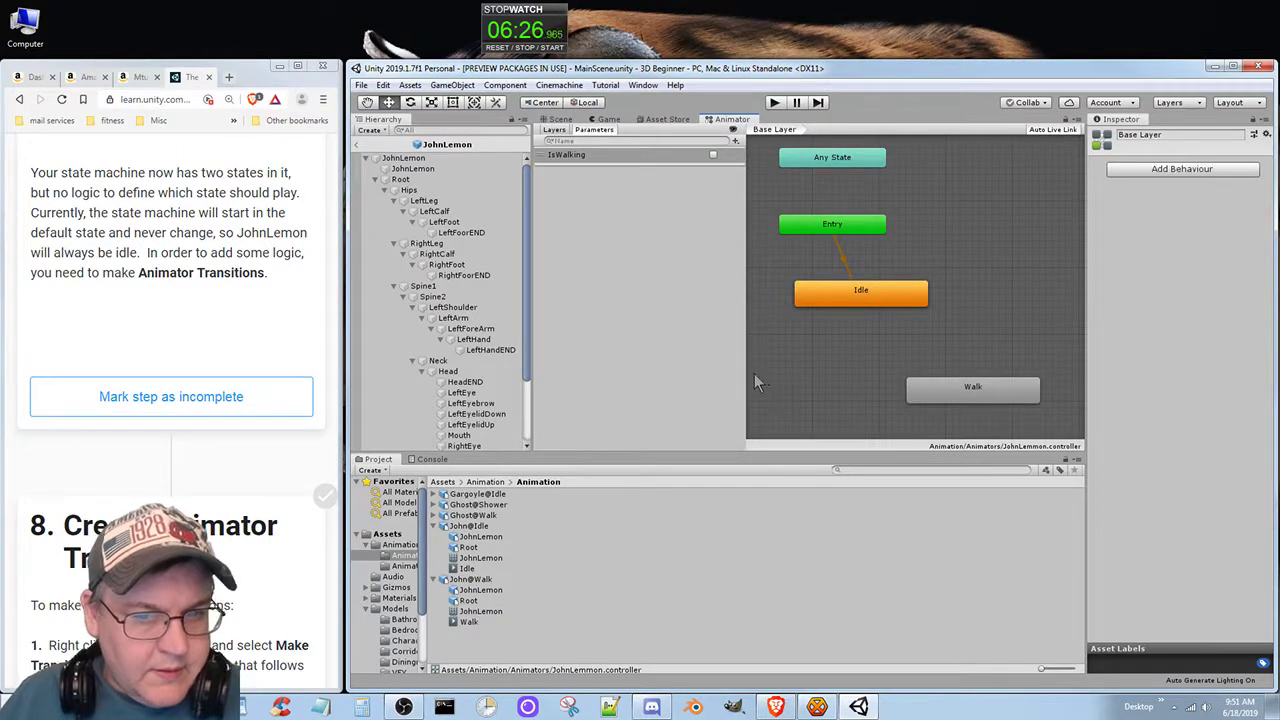
pyautogui.moveTo(746, 380); pyautogui.dragTo(684, 375)
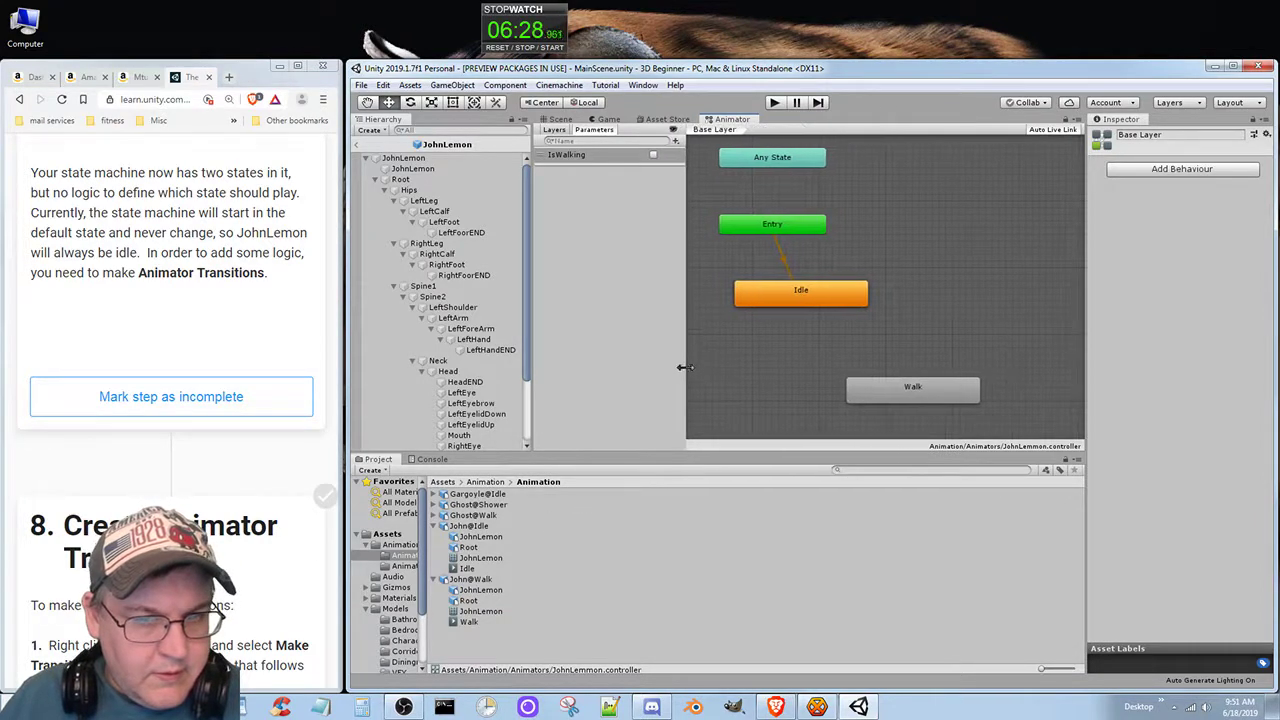
pyautogui.click(298, 575)
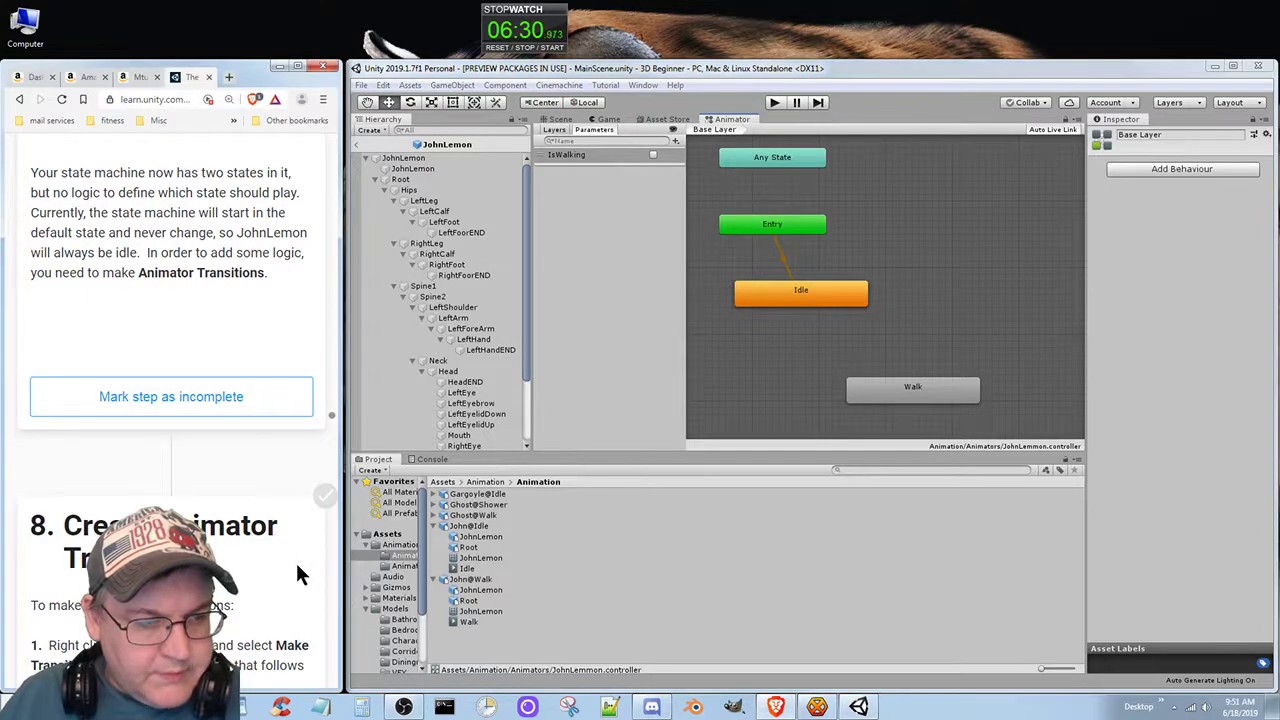
pyautogui.scroll(-2, 298, 575)
pyautogui.scroll(-1, 298, 572)
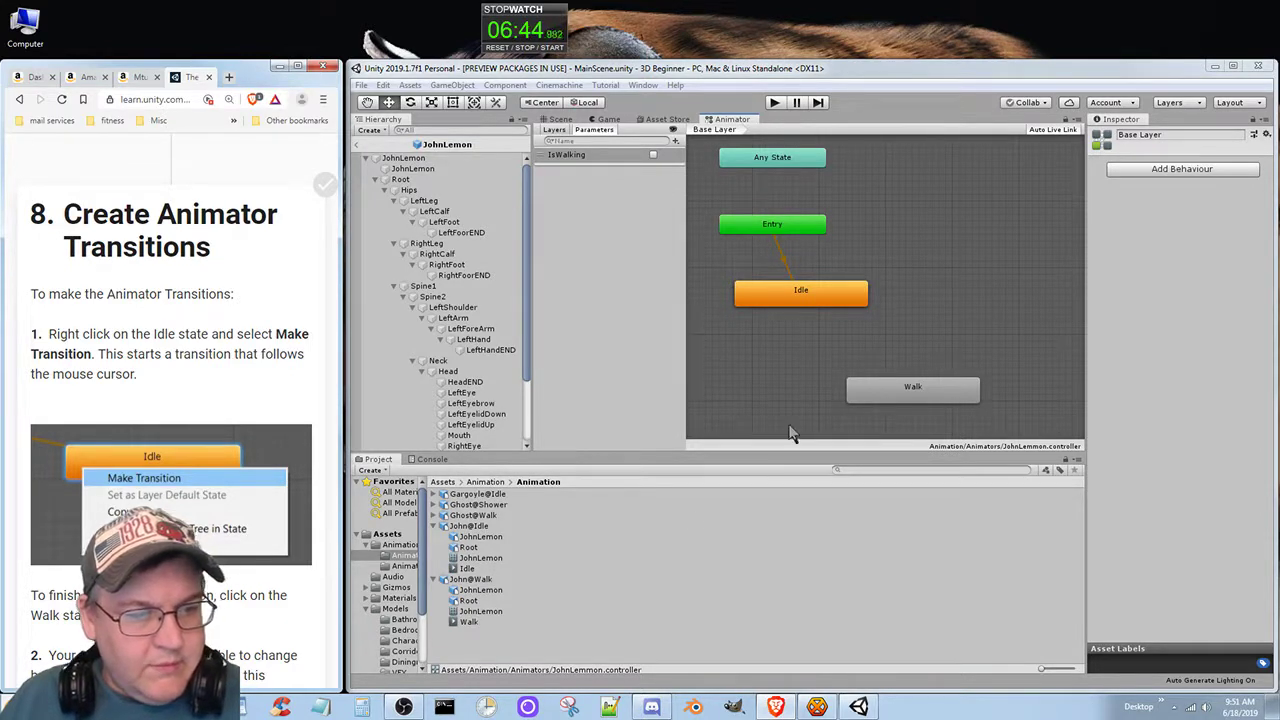
# - Make an Idle → Walk transition and arrange Walk directly beneath Idle
pyautogui.rightClick(784, 298)
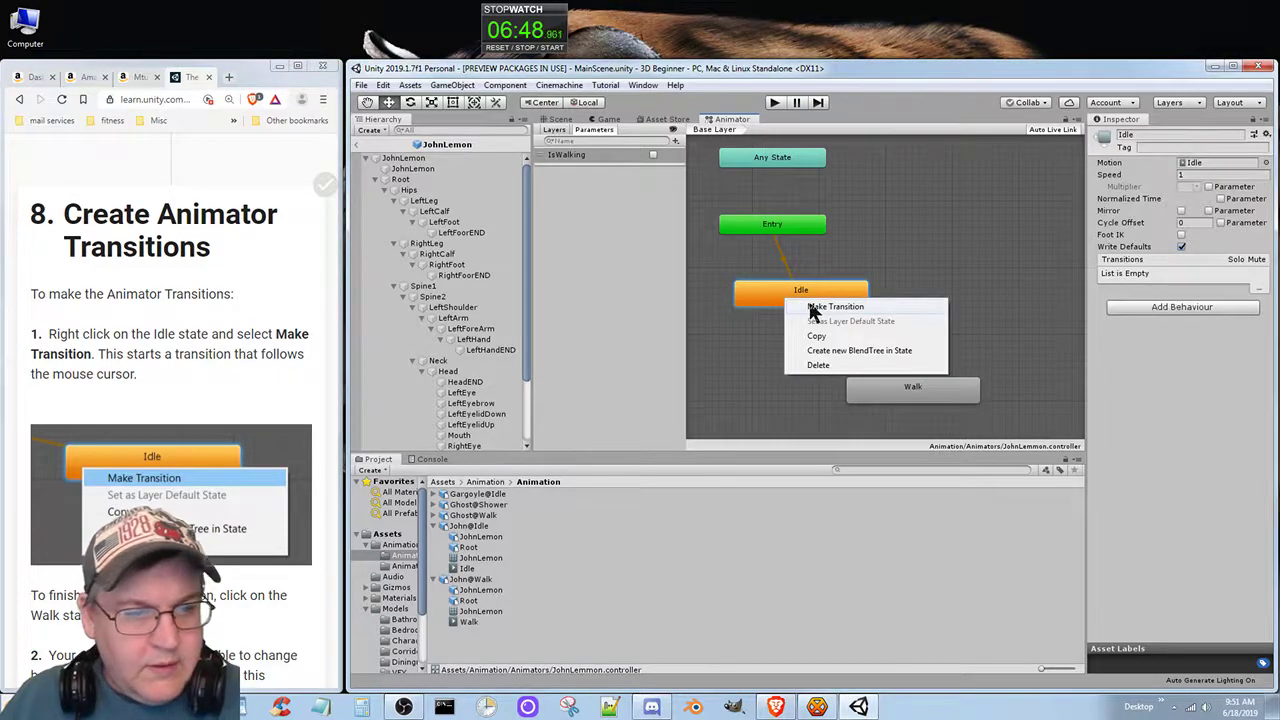
pyautogui.click(811, 309)
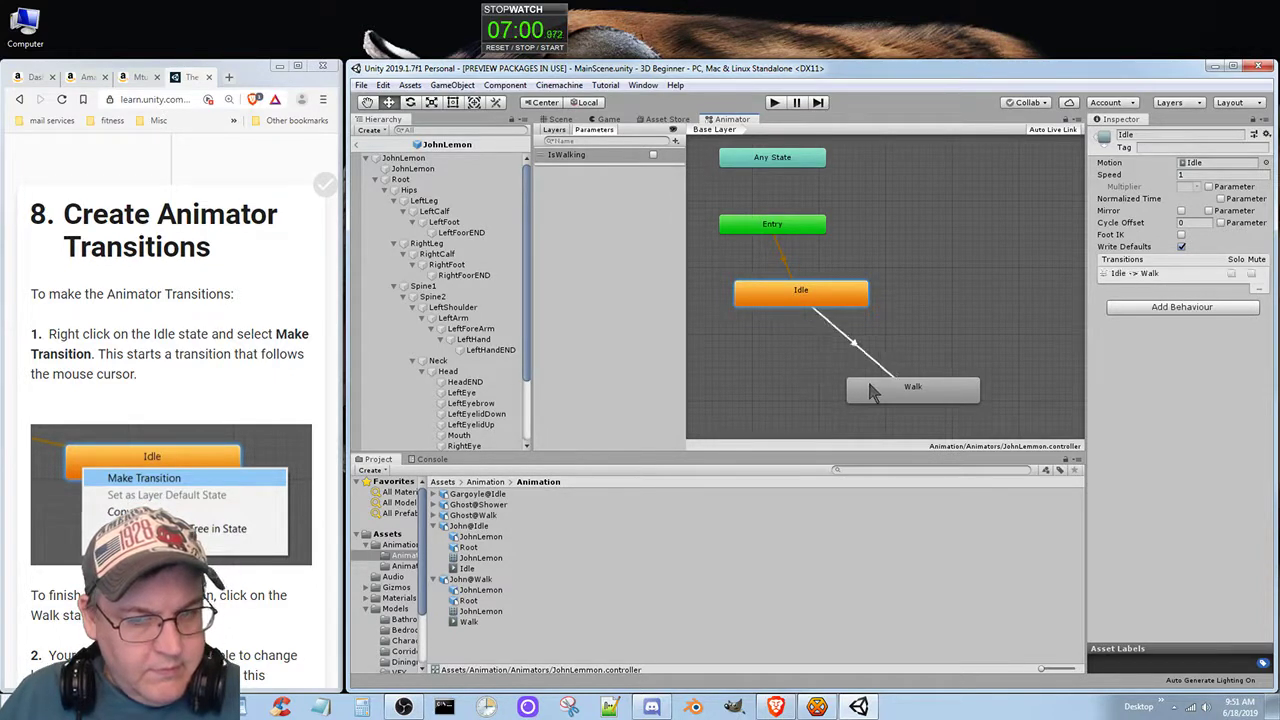
pyautogui.moveTo(928, 392); pyautogui.dragTo(813, 369)
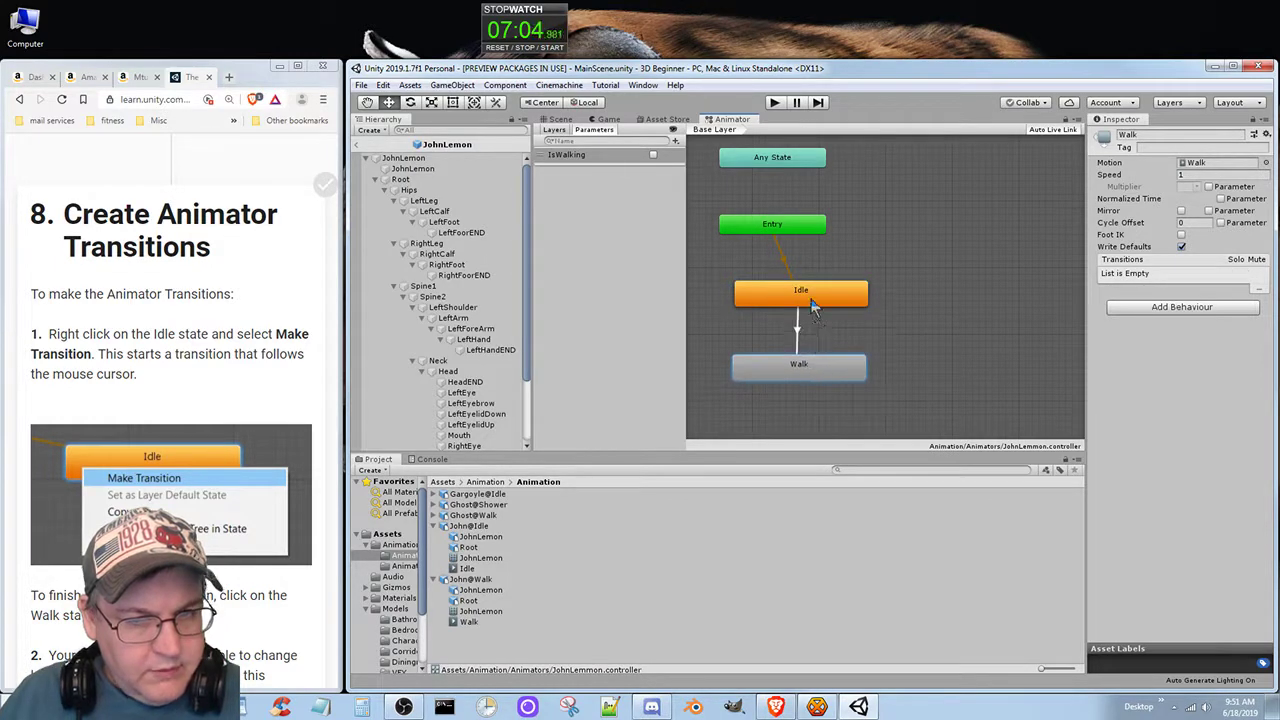
pyautogui.moveTo(812, 305); pyautogui.dragTo(895, 305)
pyautogui.moveTo(855, 372); pyautogui.dragTo(940, 352)
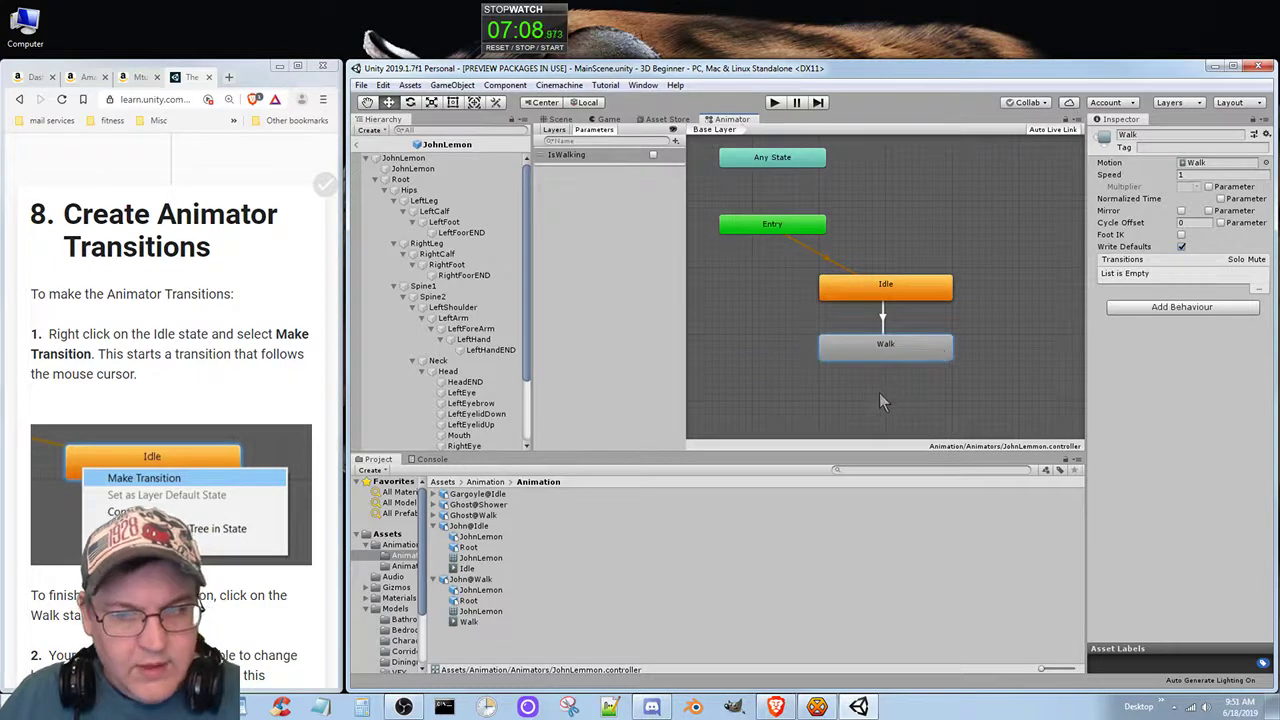
pyautogui.scroll(-1, 170, 400)
pyautogui.scroll(-1, 170, 400)
pyautogui.scroll(-1, 170, 400)
pyautogui.scroll(-1, 170, 400)
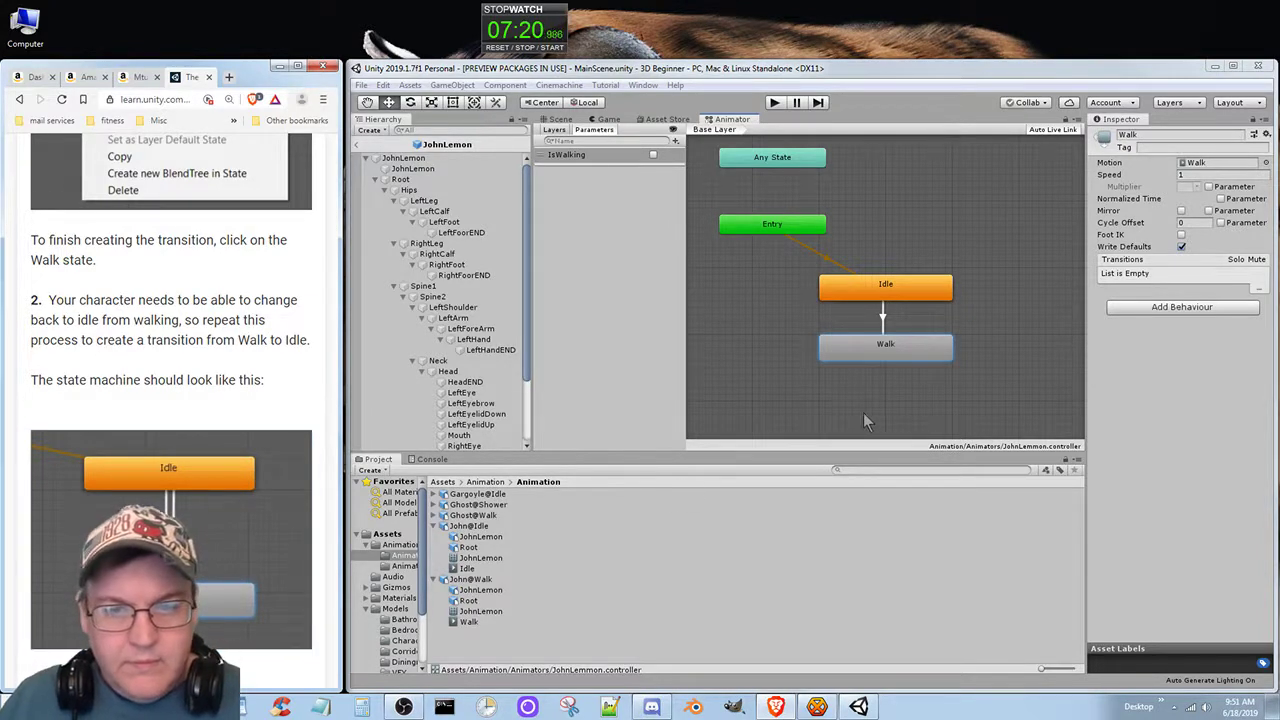
# - Use Make Transition on the Walk state to connect it back to Idle
pyautogui.rightClick(840, 366)
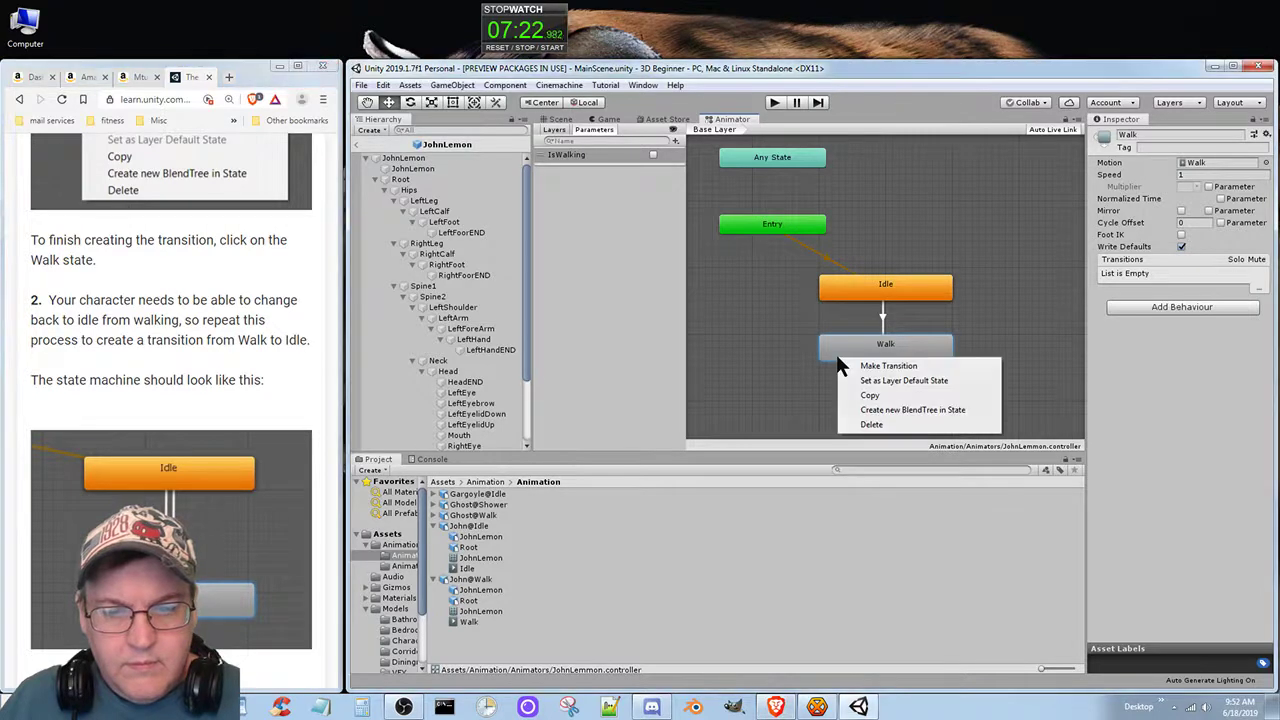
pyautogui.click(874, 366)
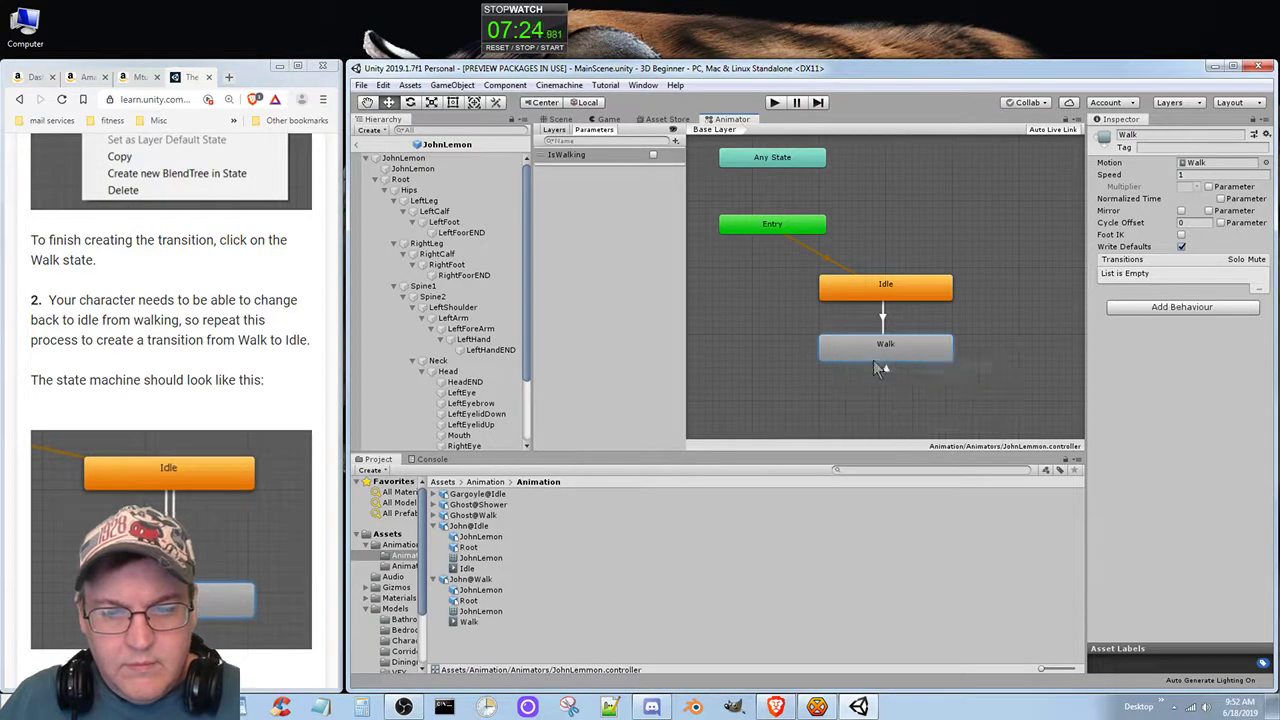
pyautogui.click(901, 289)
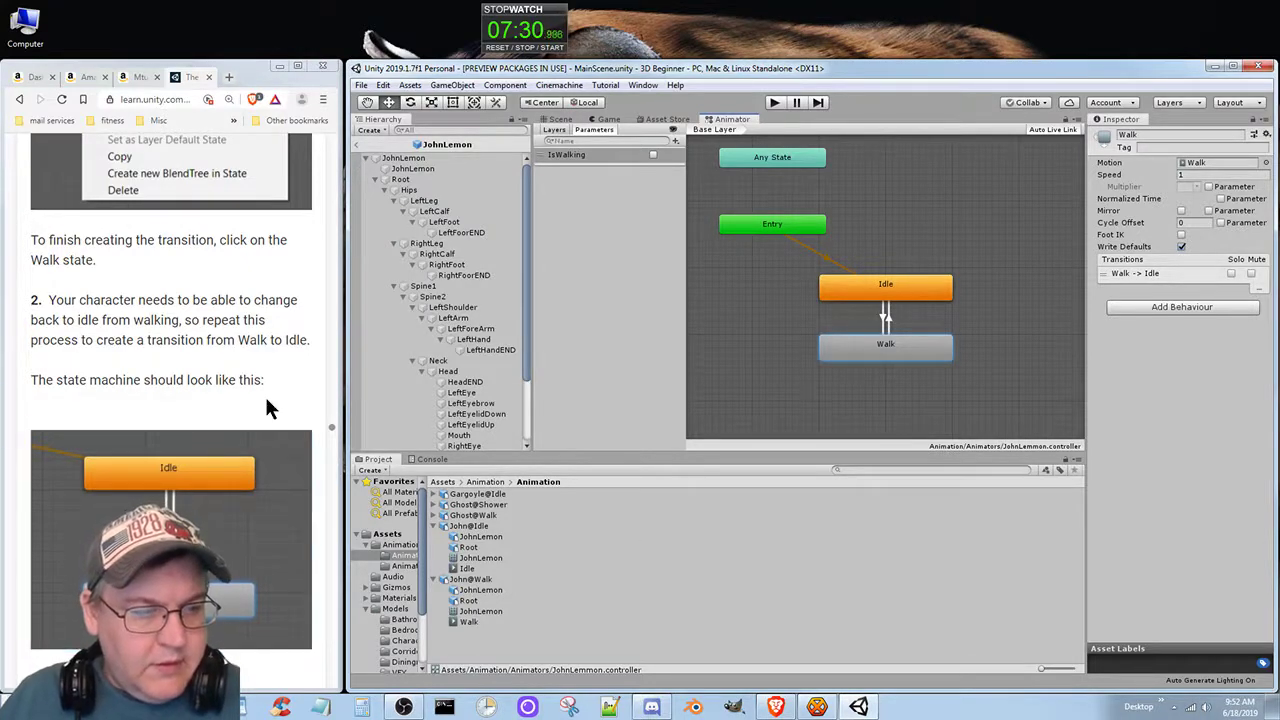
pyautogui.scroll(-2, 267, 406)
pyautogui.scroll(-1, 249, 542)
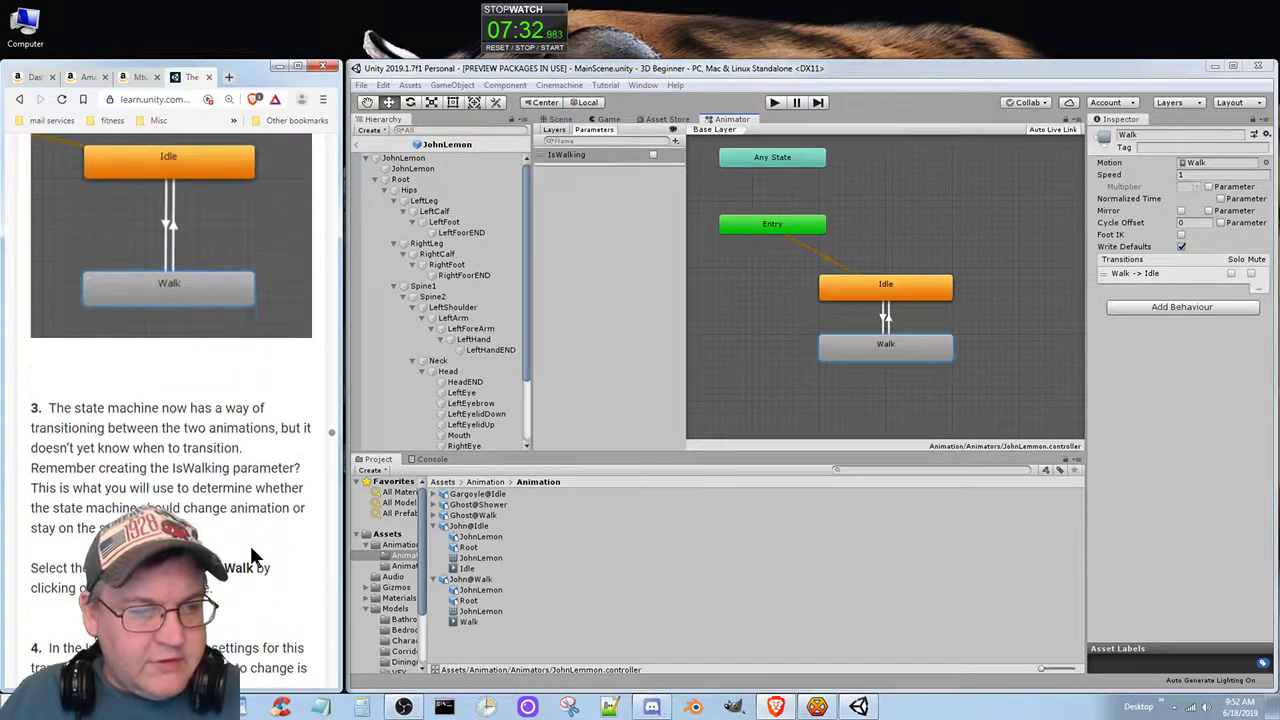
pyautogui.scroll(-1, 250, 545)
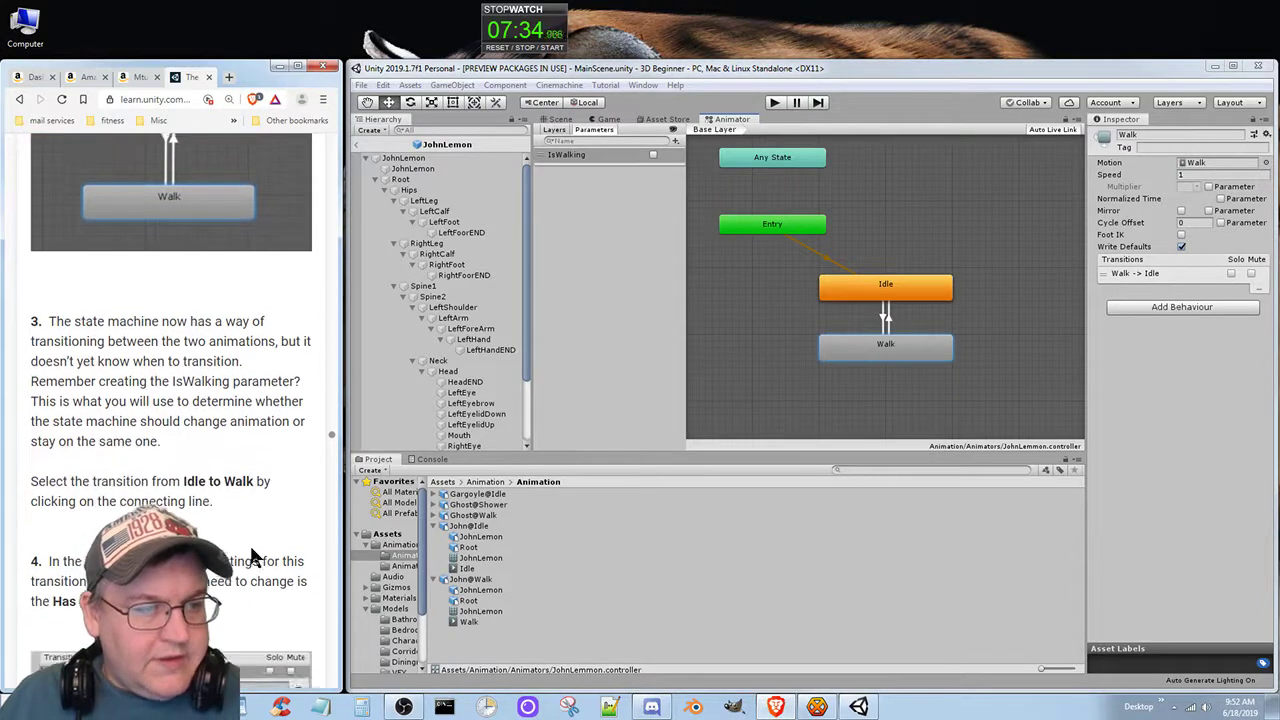
pyautogui.scroll(-2, 249, 542)
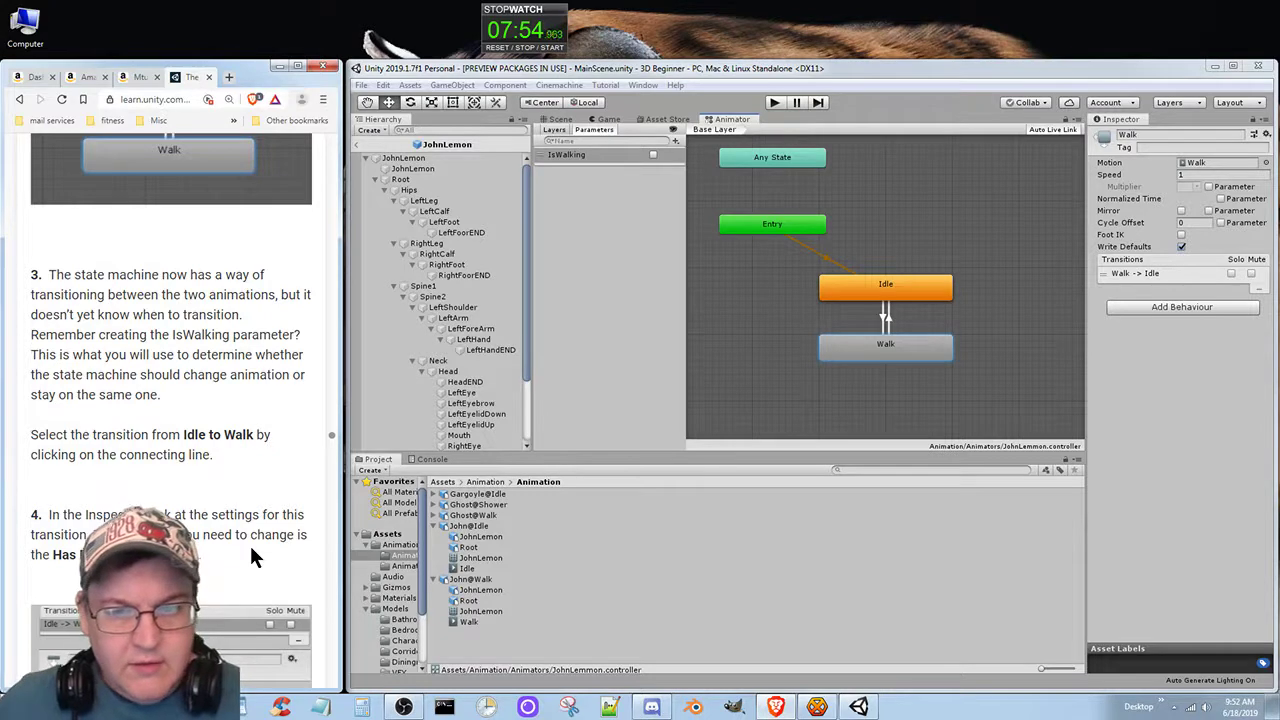
# - Select the Idle → Walk transition and uncheck Has Exit Time
pyautogui.click(884, 318)
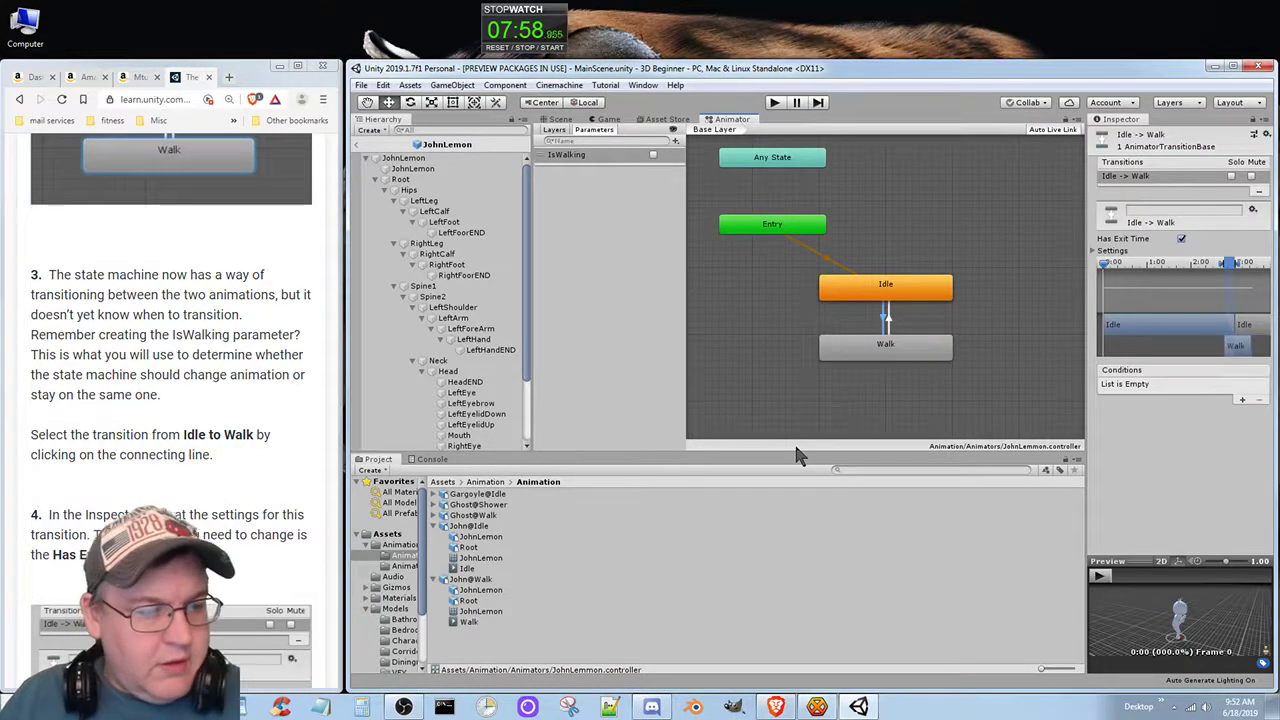
pyautogui.click(213, 480)
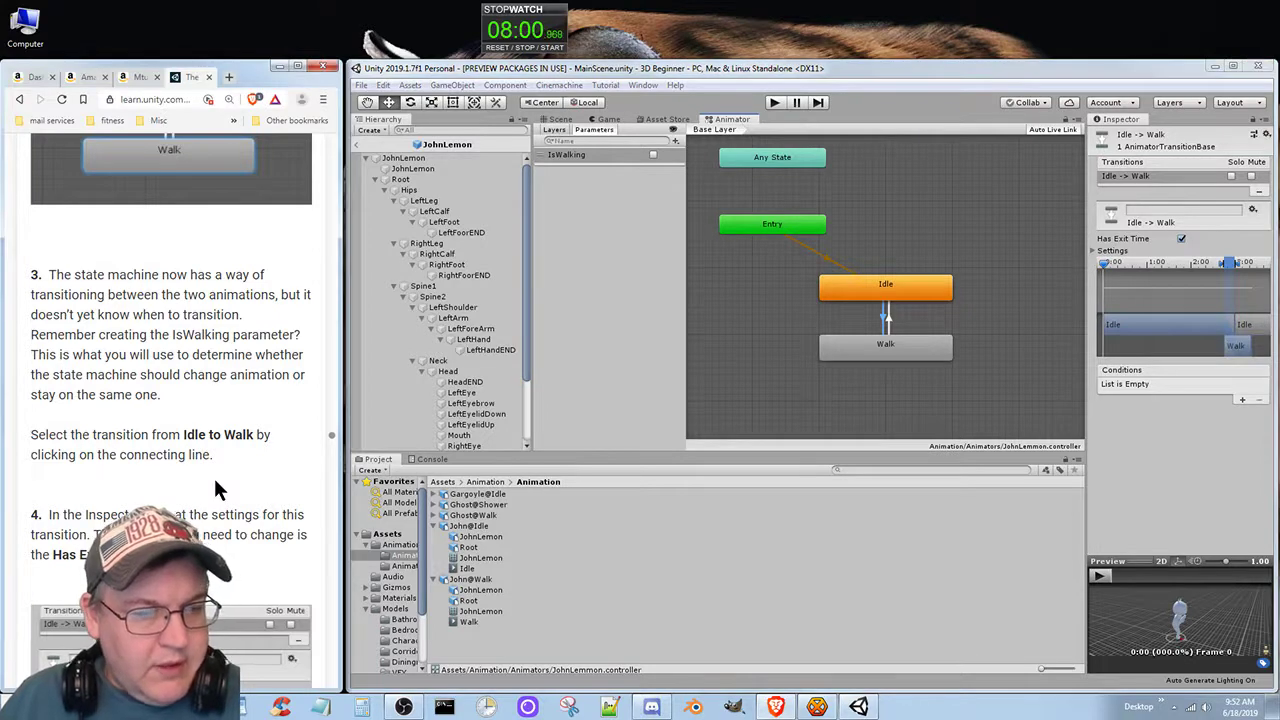
pyautogui.scroll(-1, 213, 480)
pyautogui.scroll(-1, 213, 478)
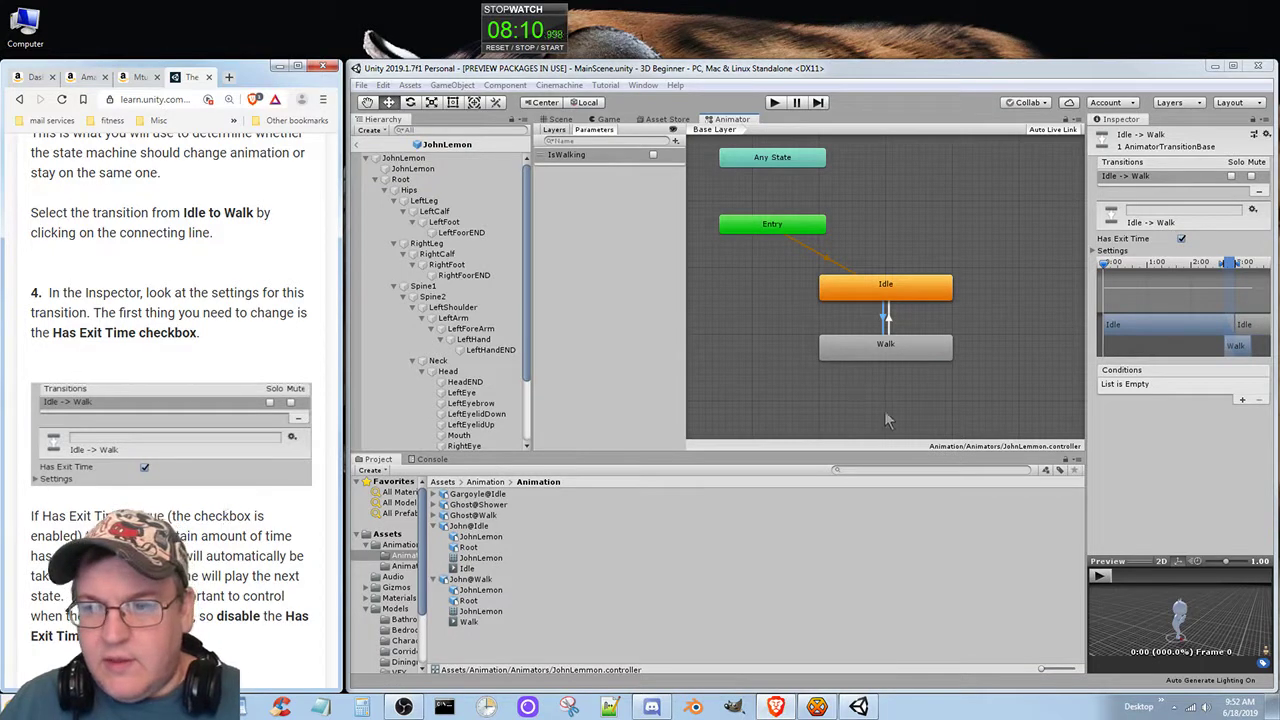
pyautogui.click(1181, 239)
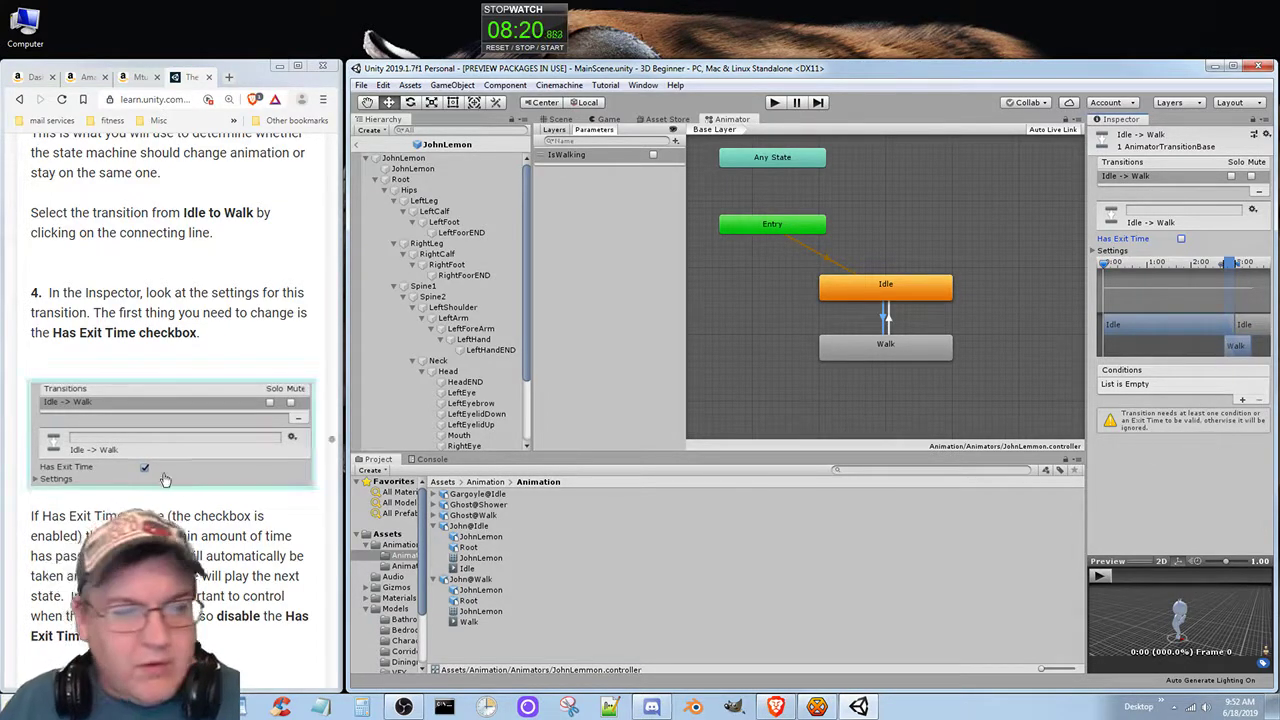
# - Read the guide's notes on conditions and mark the exit-time step completed
pyautogui.click(251, 370)
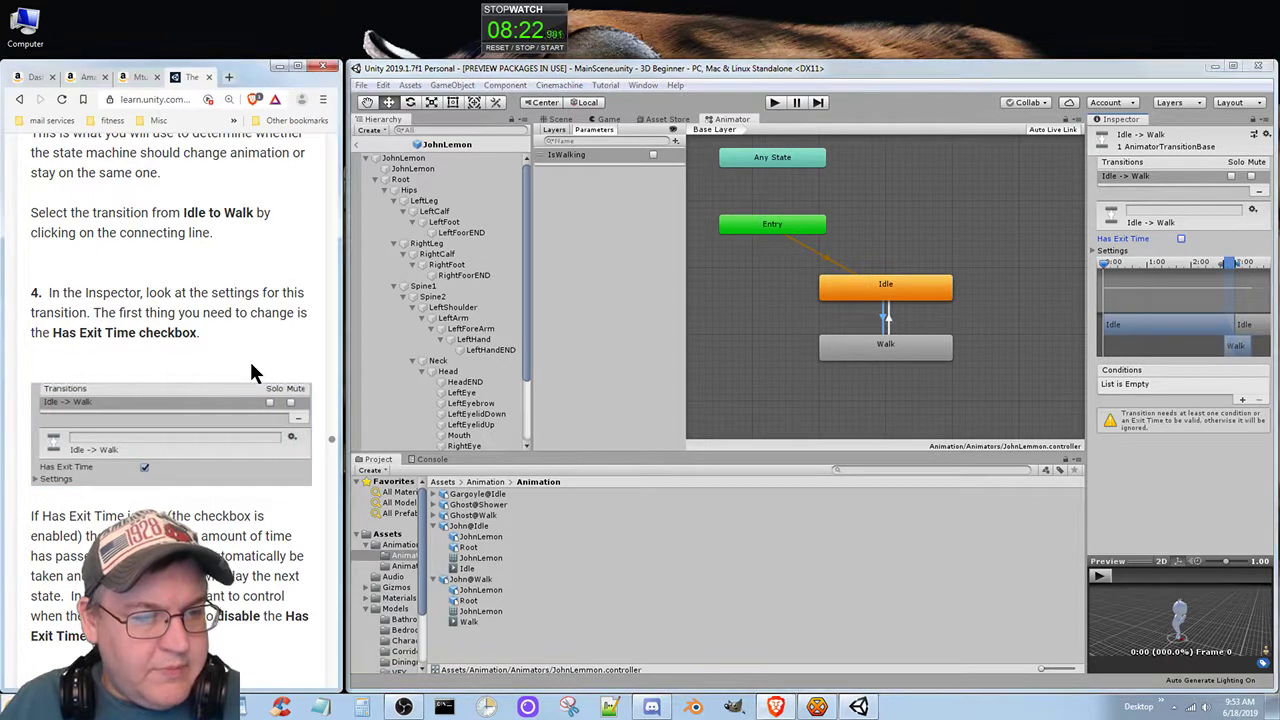
pyautogui.scroll(-2, 249, 368)
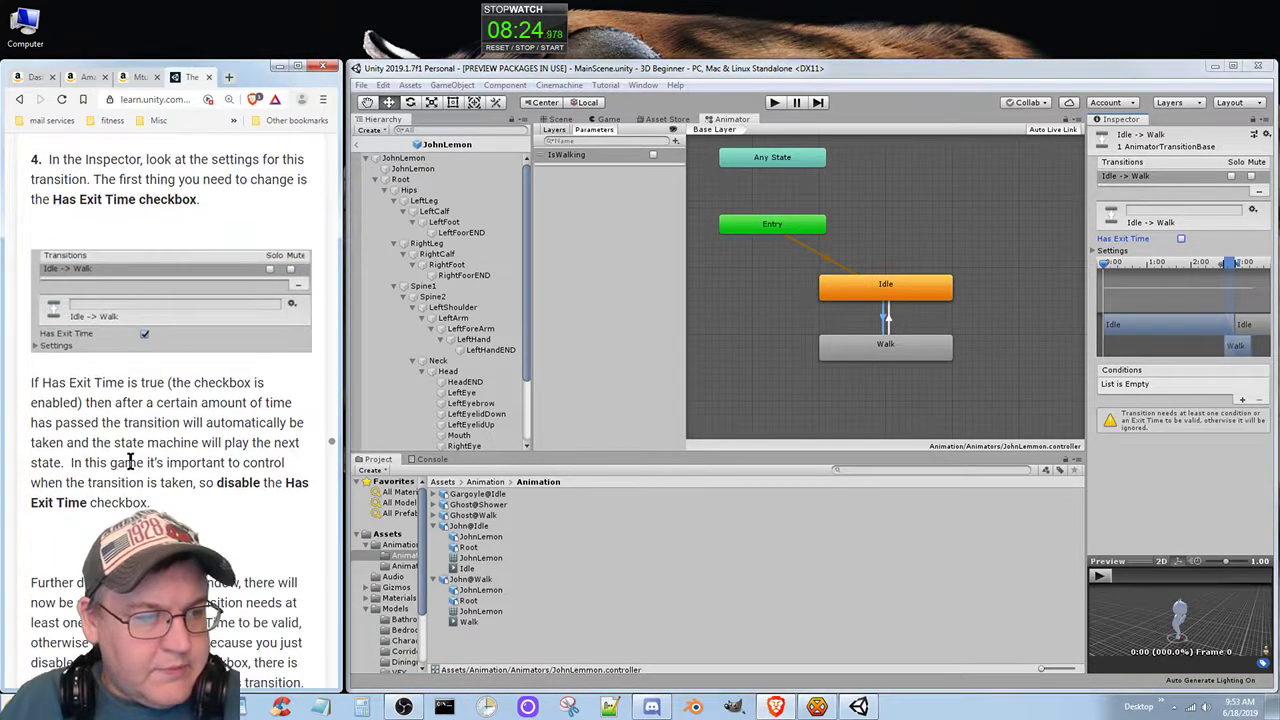
pyautogui.scroll(-1, 150, 462)
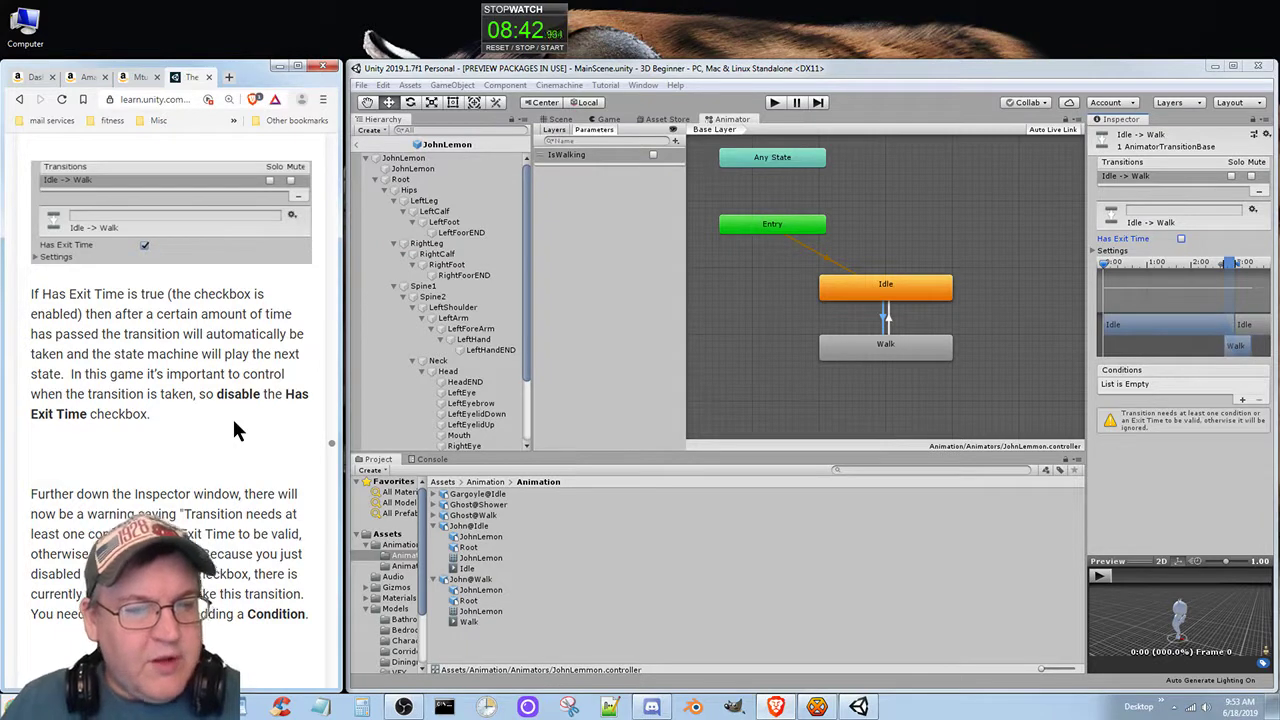
pyautogui.scroll(-1, 208, 455)
pyautogui.scroll(-1, 207, 450)
pyautogui.scroll(-1, 206, 446)
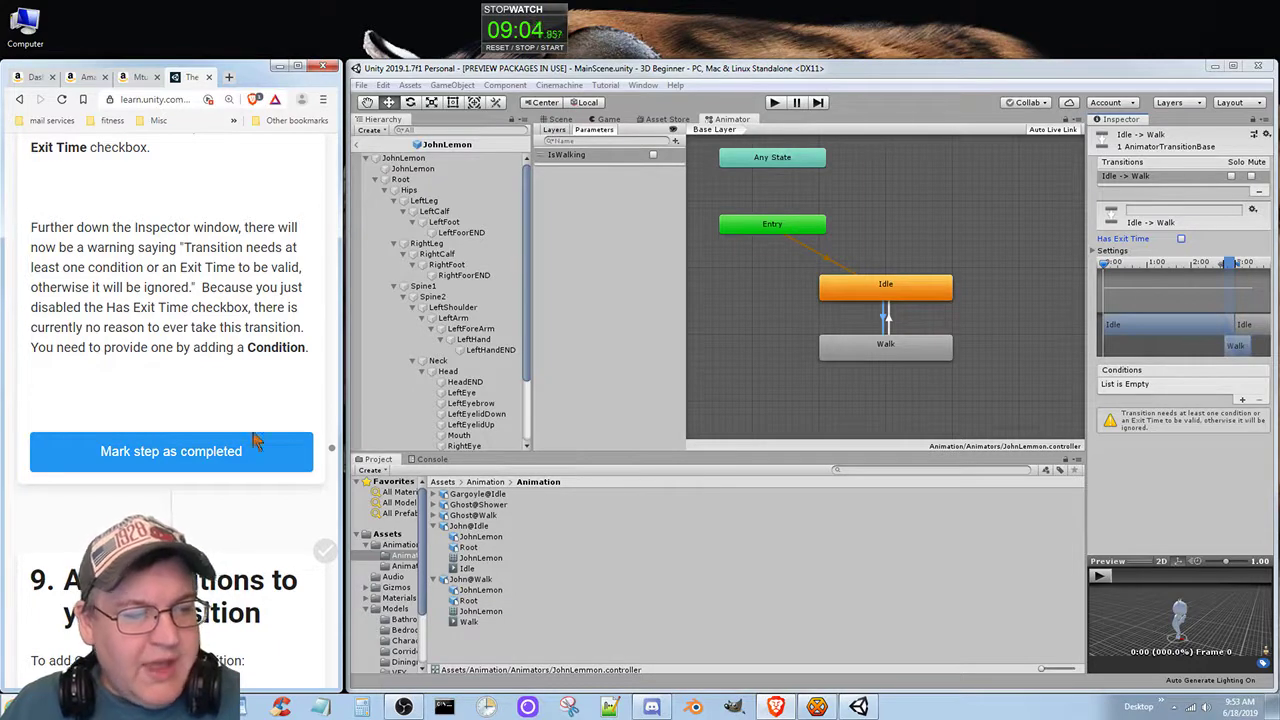
pyautogui.click(205, 464)
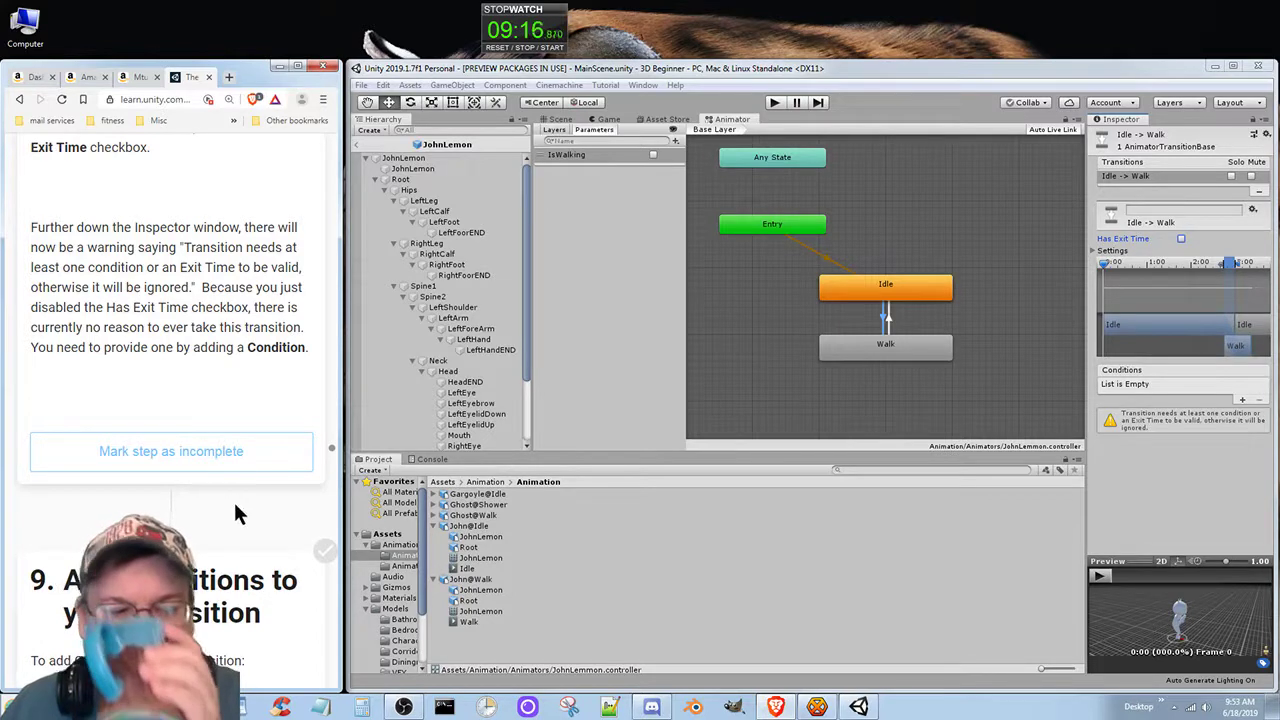
pyautogui.scroll(-2, 236, 507)
pyautogui.scroll(-1, 236, 508)
pyautogui.scroll(-1, 235, 512)
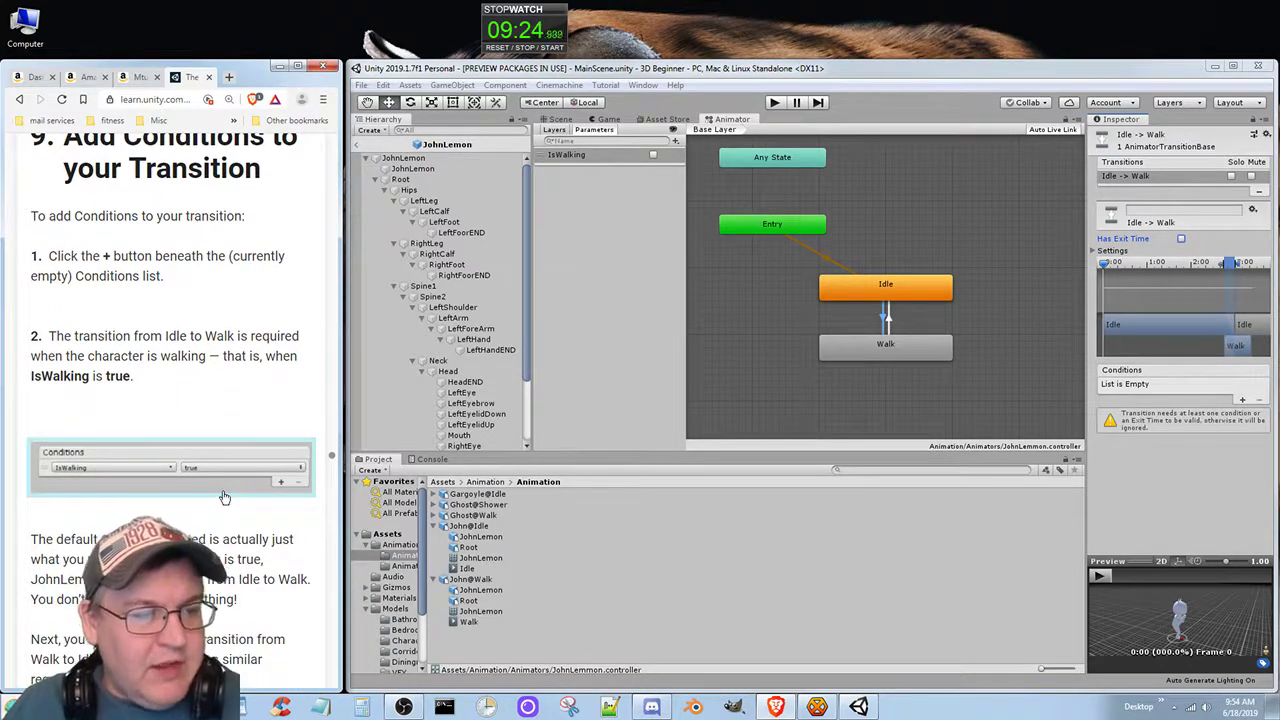
# - Add the default IsWalking = true condition to the Idle → Walk transition
pyautogui.click(1243, 402)
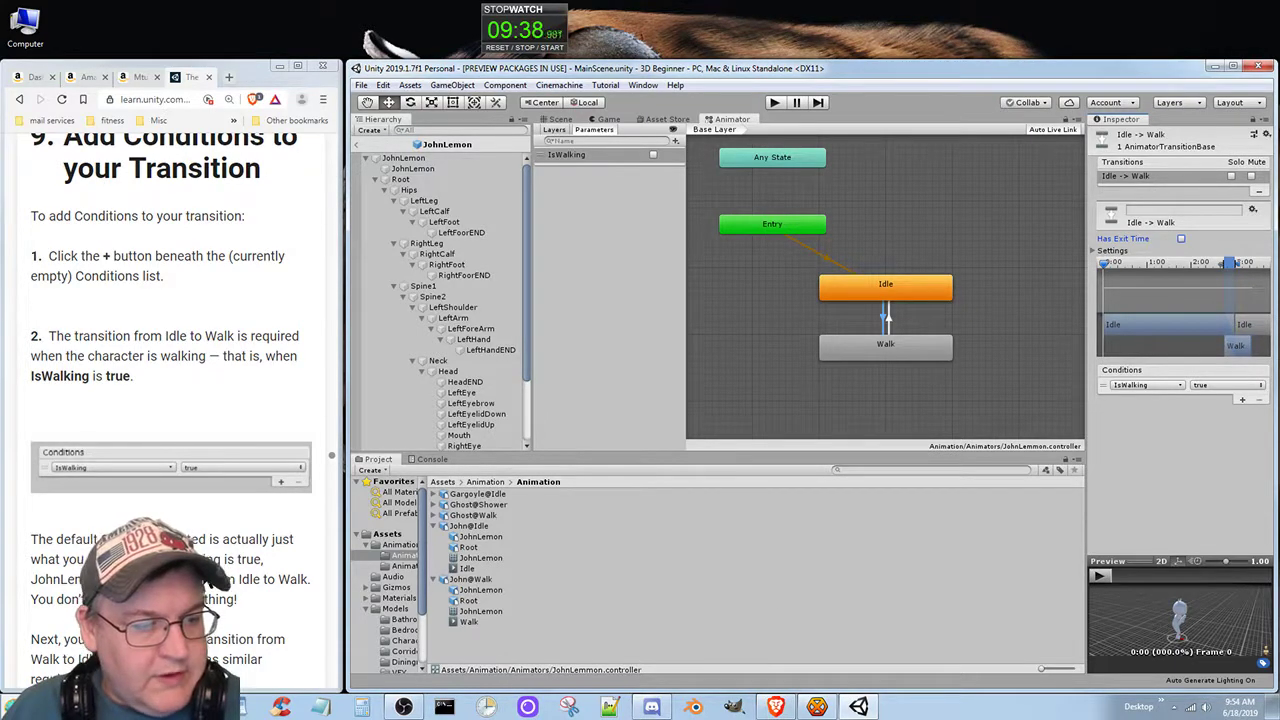
pyautogui.click(300, 66)
pyautogui.scroll(-1, 170, 400)
pyautogui.scroll(-1, 170, 400)
pyautogui.scroll(-1, 170, 400)
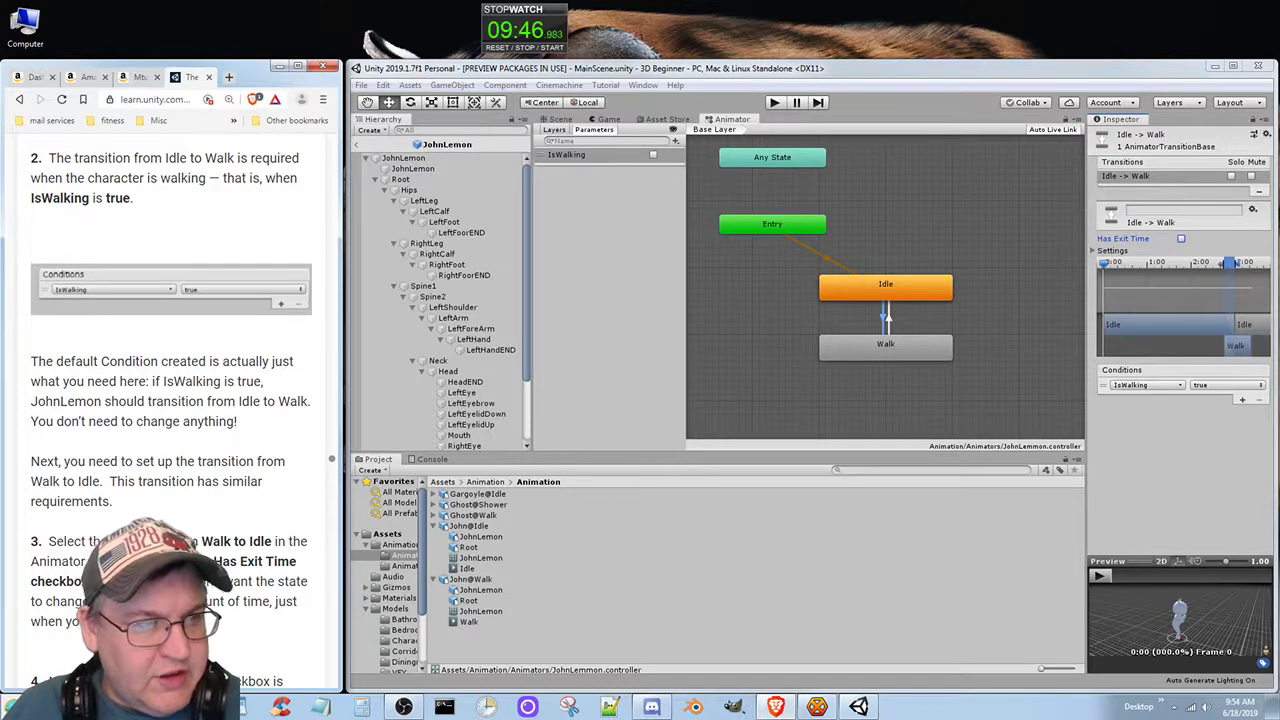
pyautogui.scroll(-1, 170, 400)
pyautogui.scroll(-1, 170, 400)
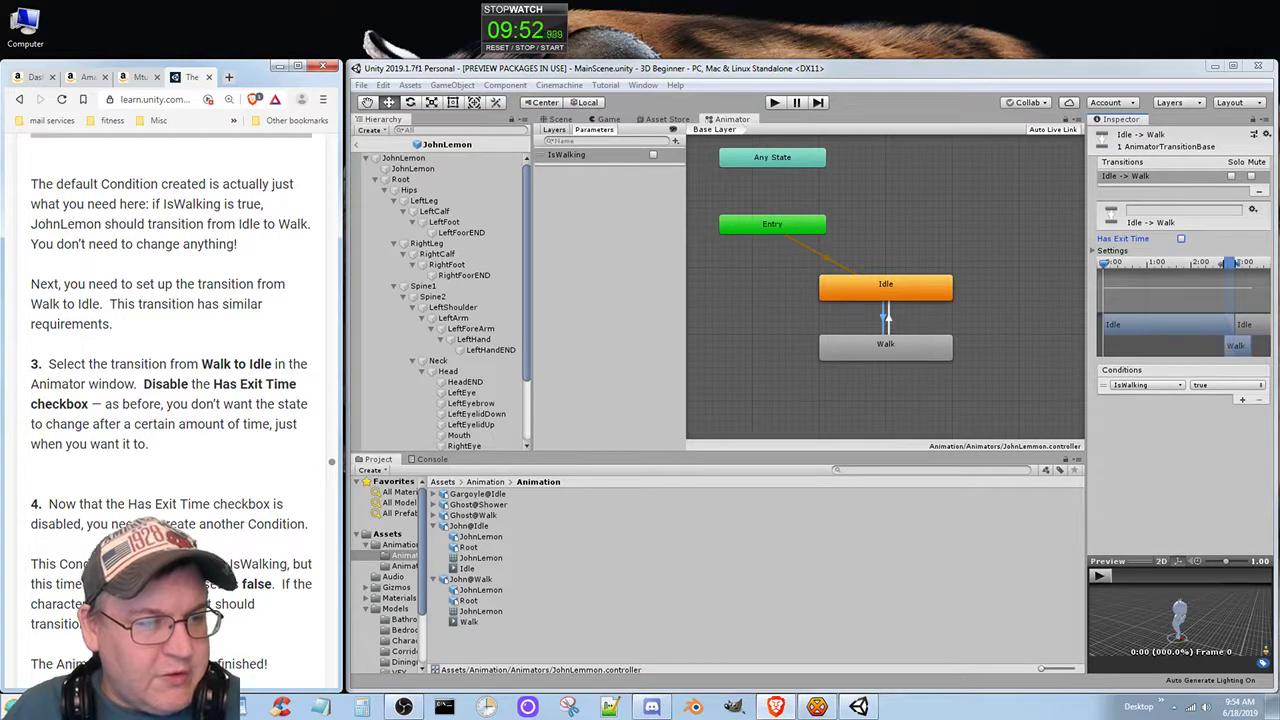
pyautogui.scroll(-1, 170, 420)
pyautogui.scroll(-1, 170, 420)
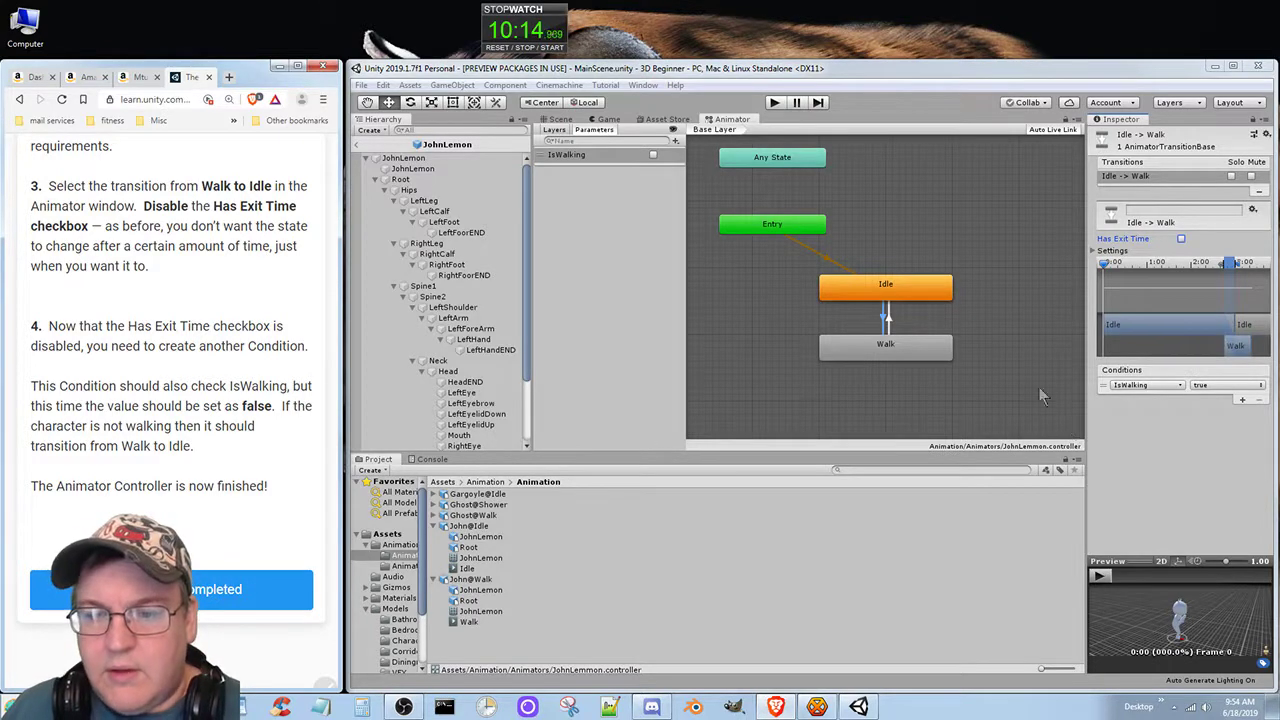
# - Uncheck Has Exit Time on Walk → Idle and add an IsWalking = false condition
pyautogui.click(890, 320)
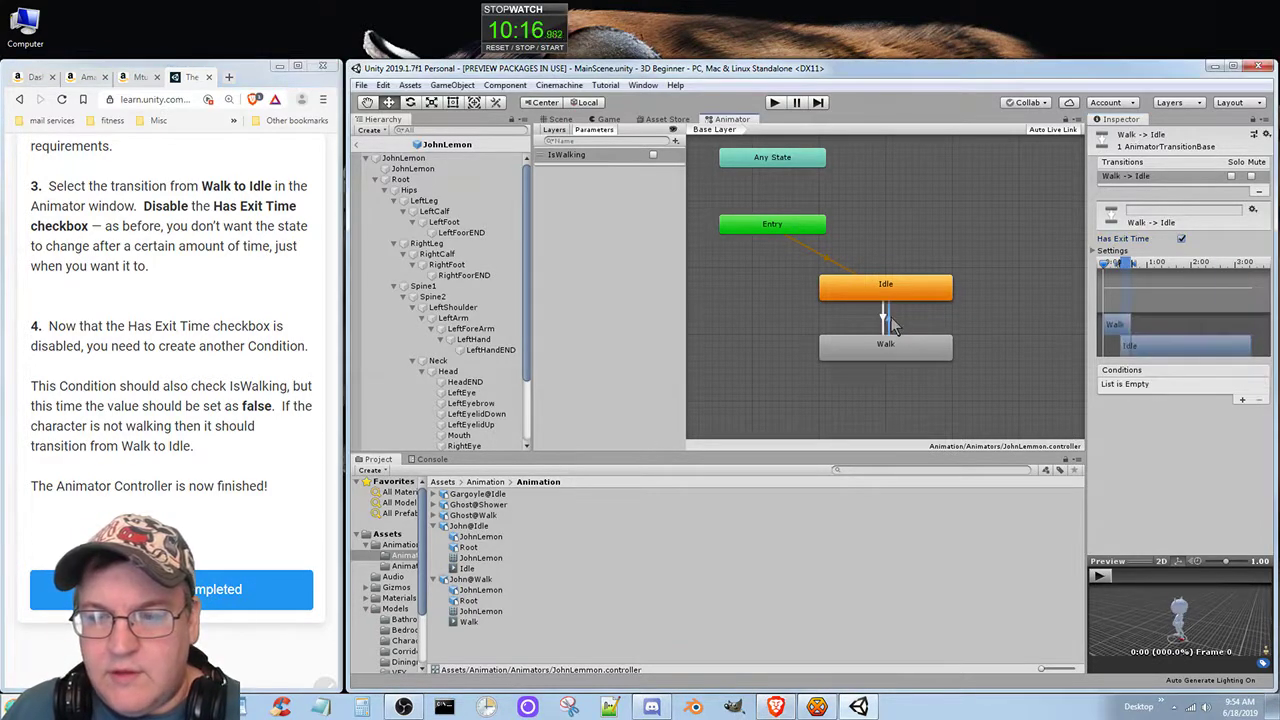
pyautogui.click(1181, 238)
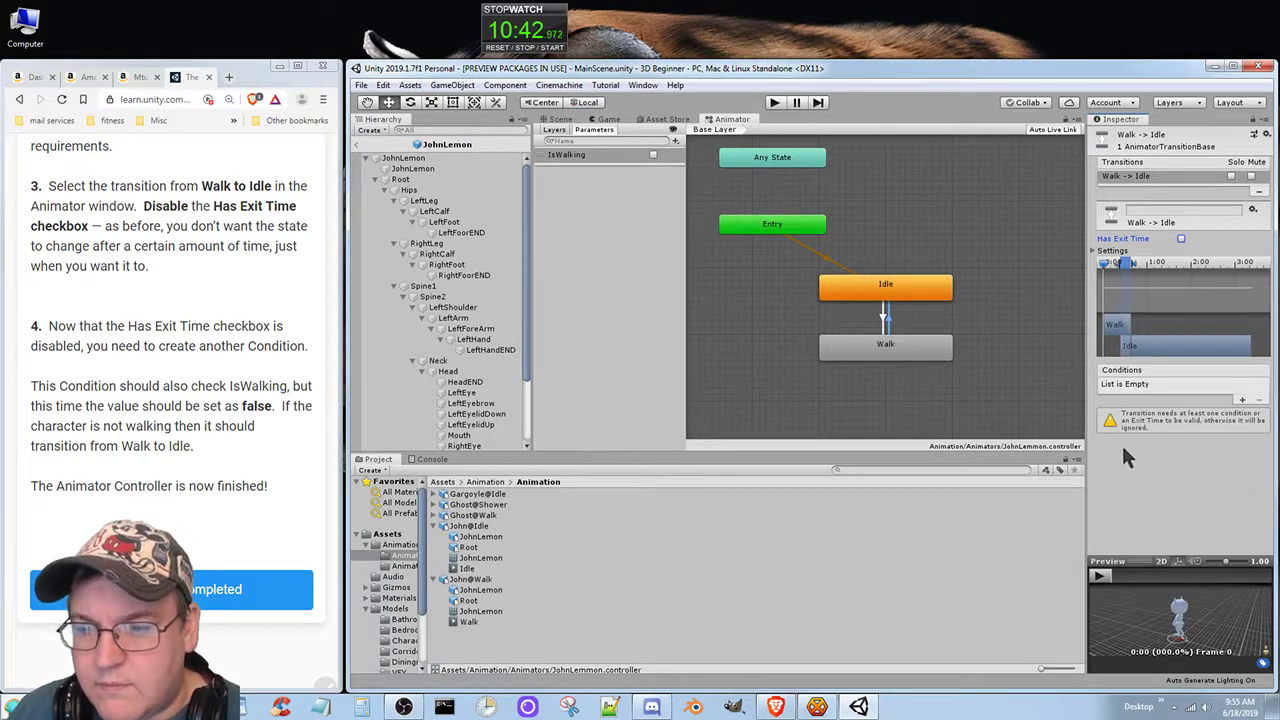
pyautogui.click(1243, 400)
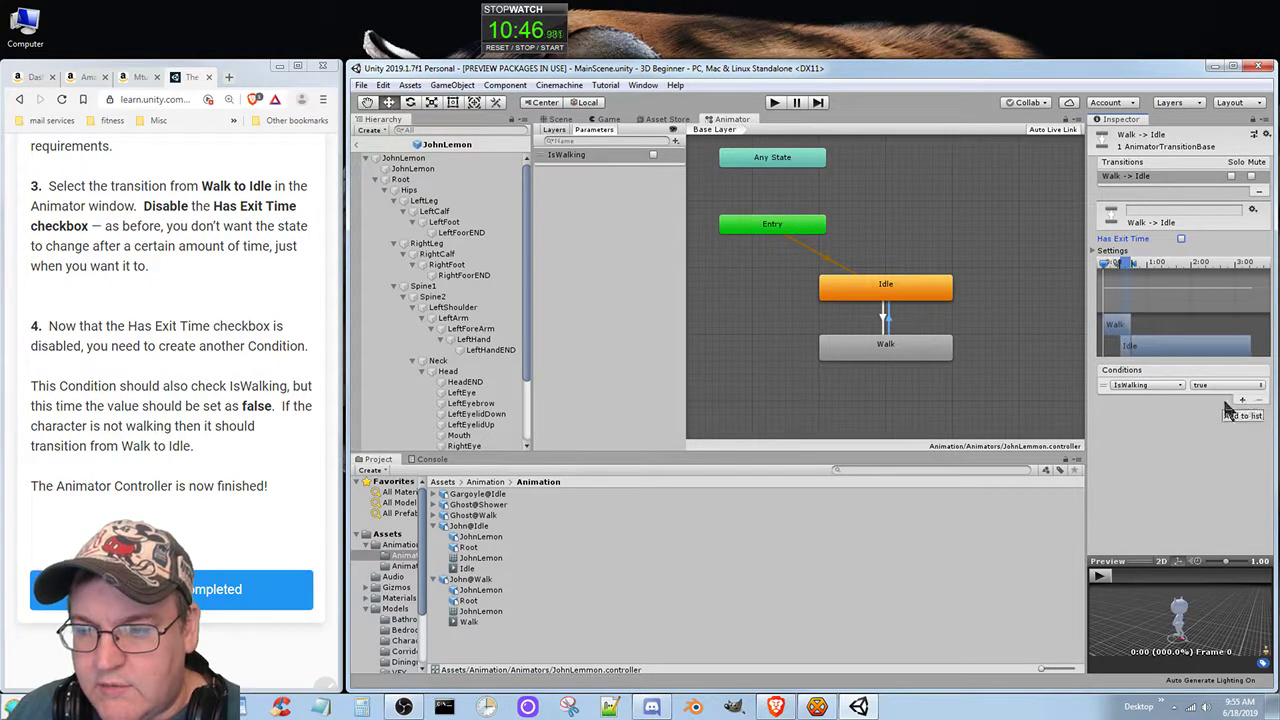
pyautogui.click(1224, 386)
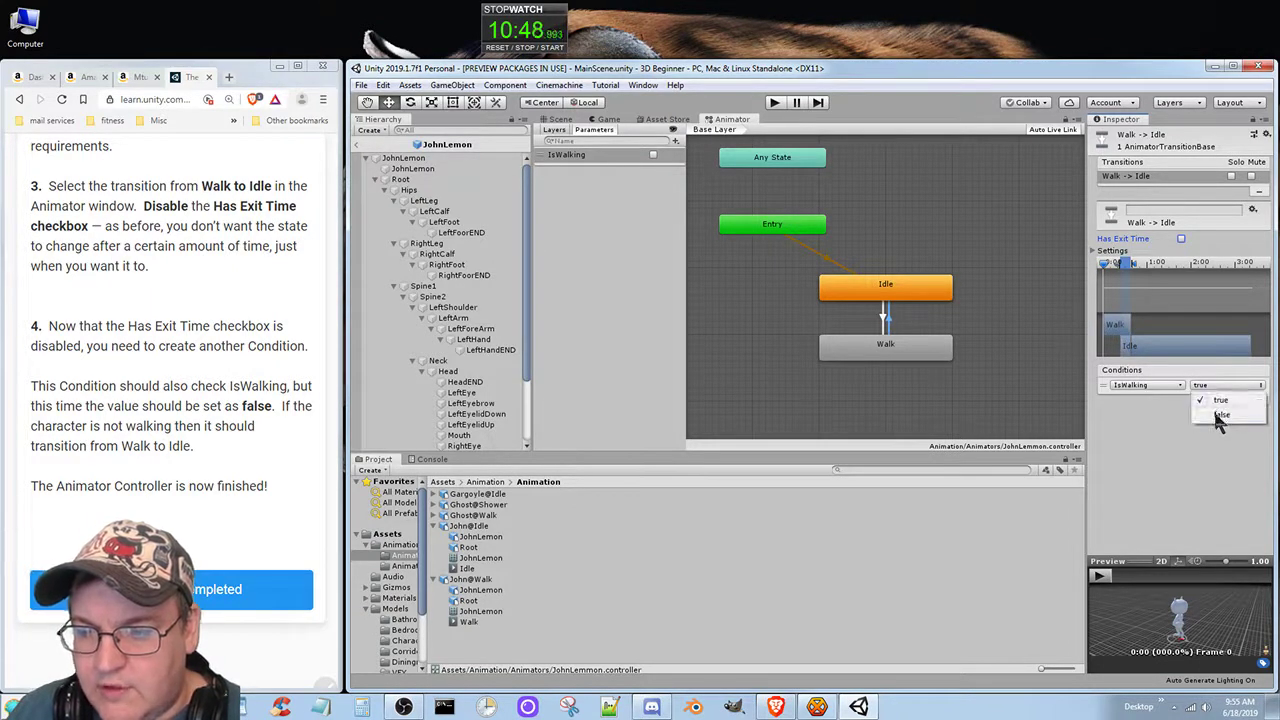
pyautogui.click(1214, 409)
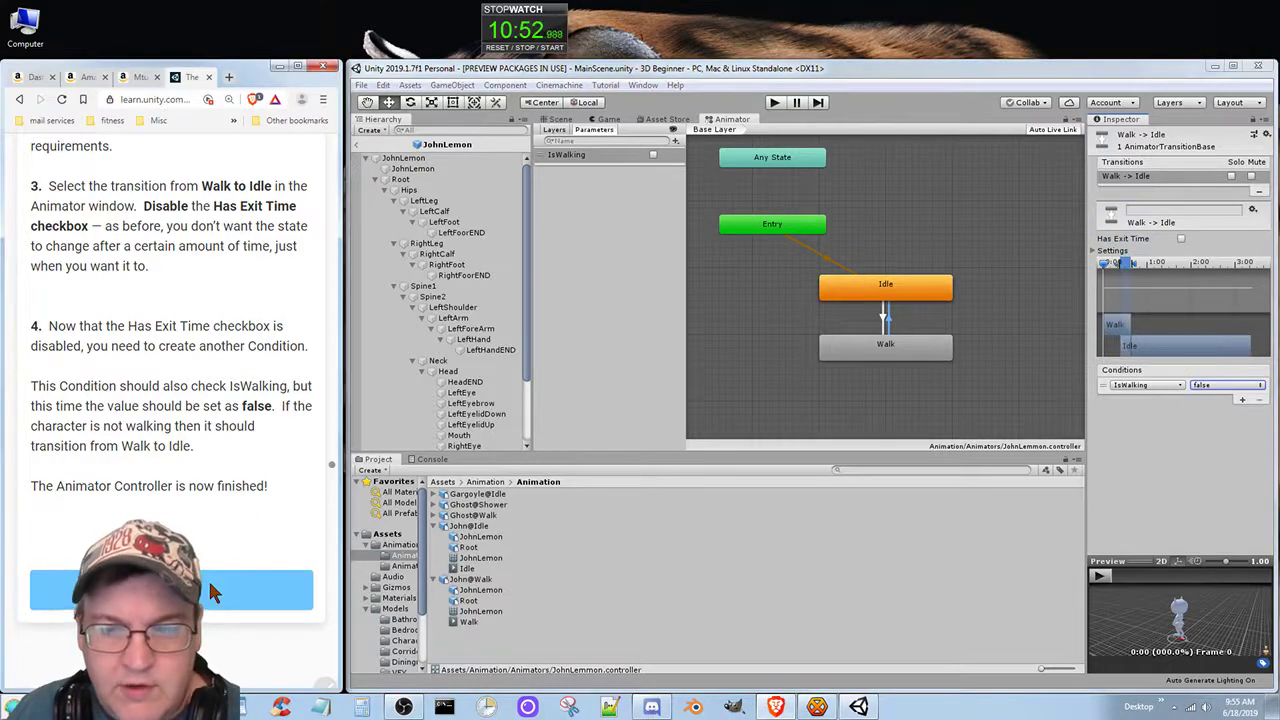
pyautogui.scroll(-1, 270, 500)
pyautogui.scroll(-3, 254, 476)
pyautogui.scroll(-4, 236, 518)
pyautogui.scroll(-1, 243, 512)
pyautogui.scroll(-2, 243, 512)
pyautogui.scroll(1, 247, 526)
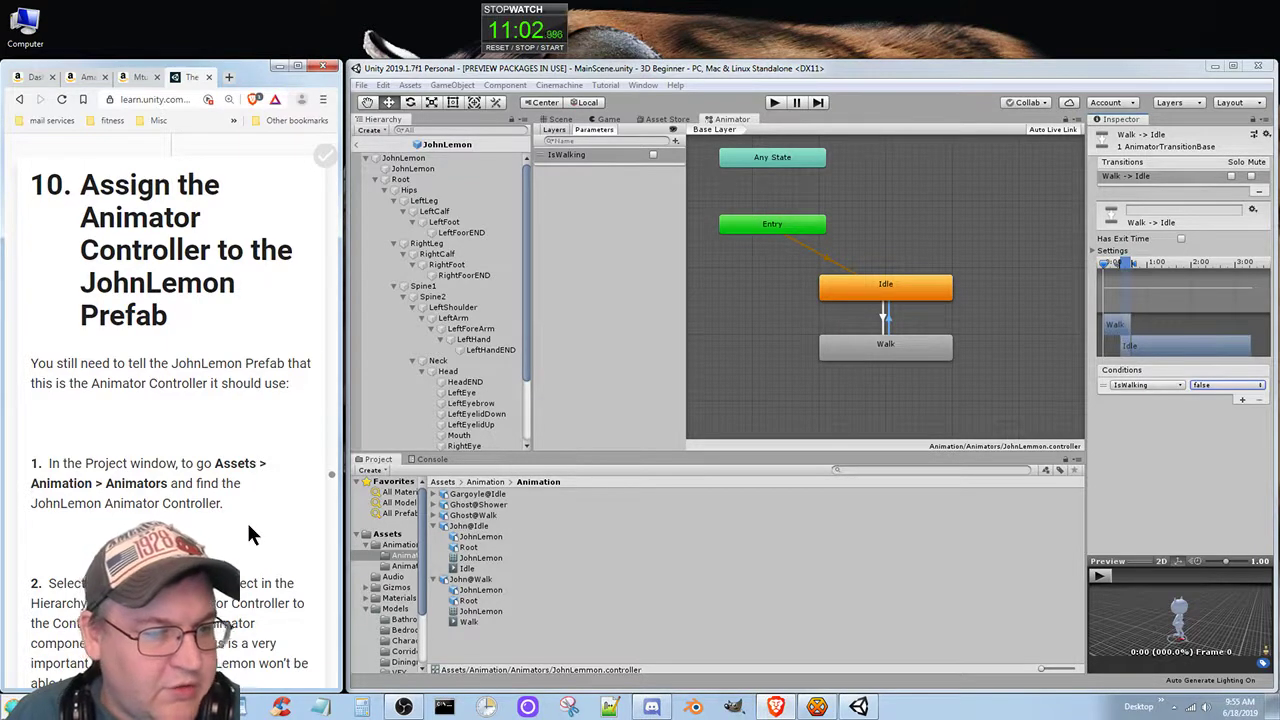
# - Select the JohnLemmon controller in Animation > Animators, then ping the JohnLemon prefab in Prefabs
pyautogui.scroll(-1, 246, 522)
pyautogui.scroll(-1, 247, 527)
pyautogui.scroll(-1, 247, 527)
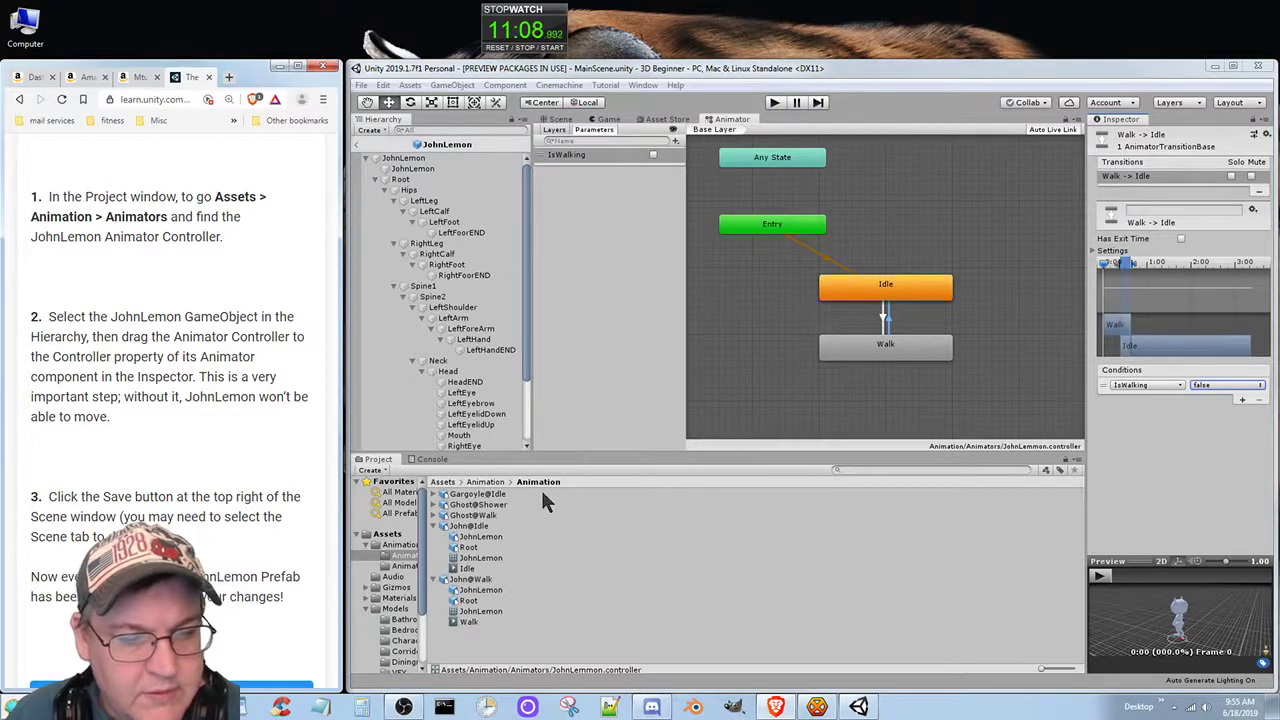
pyautogui.click(484, 486)
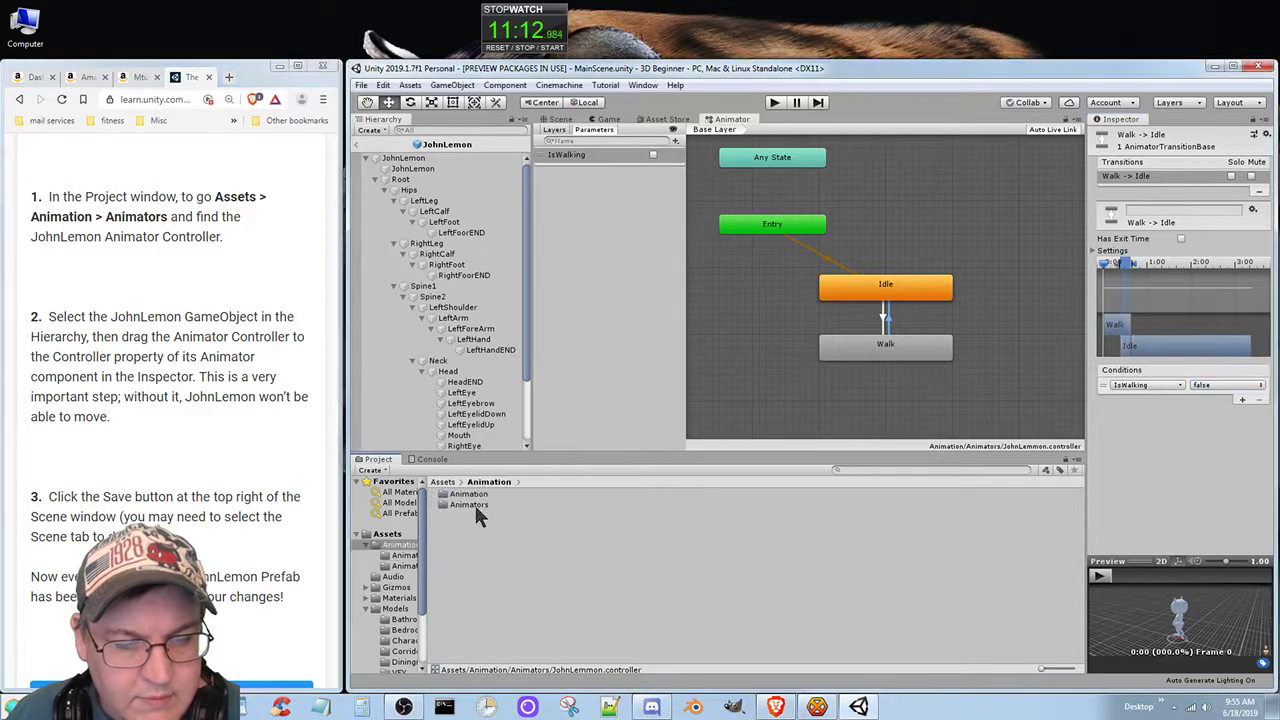
pyautogui.doubleClick(474, 502)
pyautogui.click(474, 505)
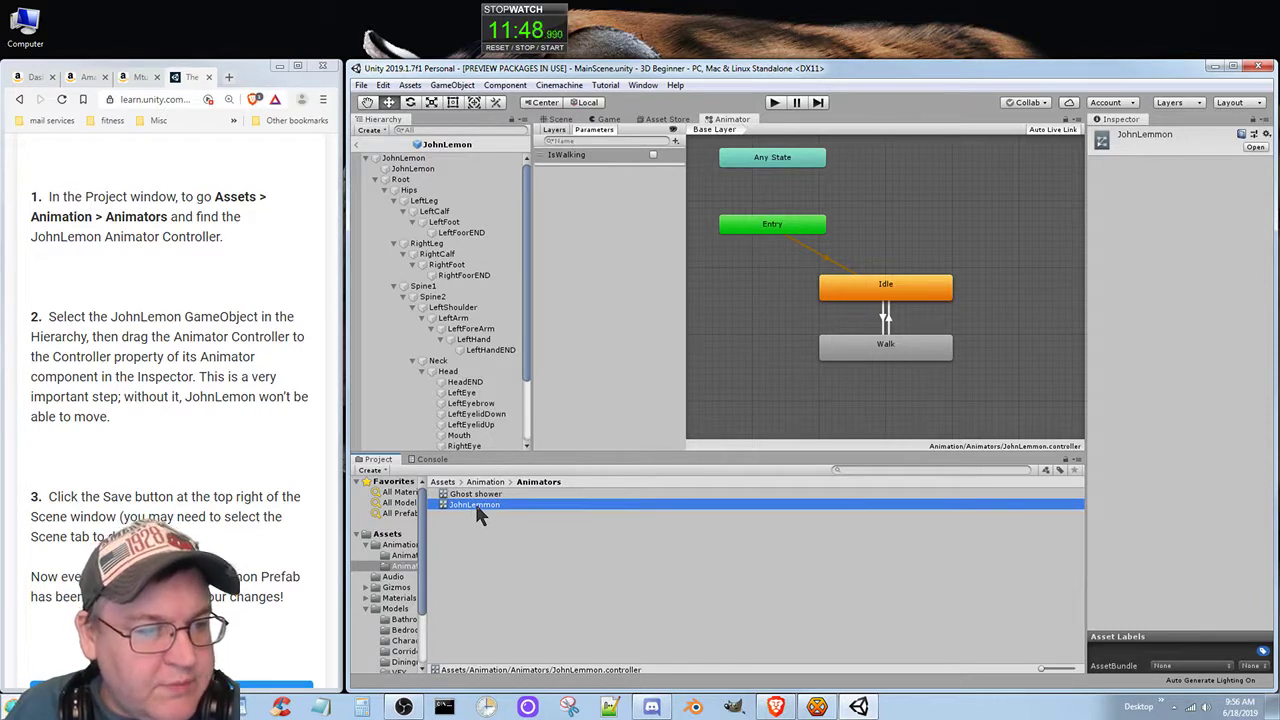
pyautogui.moveTo(475, 507)
pyautogui.mouseDown()
pyautogui.moveTo(533, 328)
pyautogui.moveTo(530, 175)
pyautogui.mouseUp()
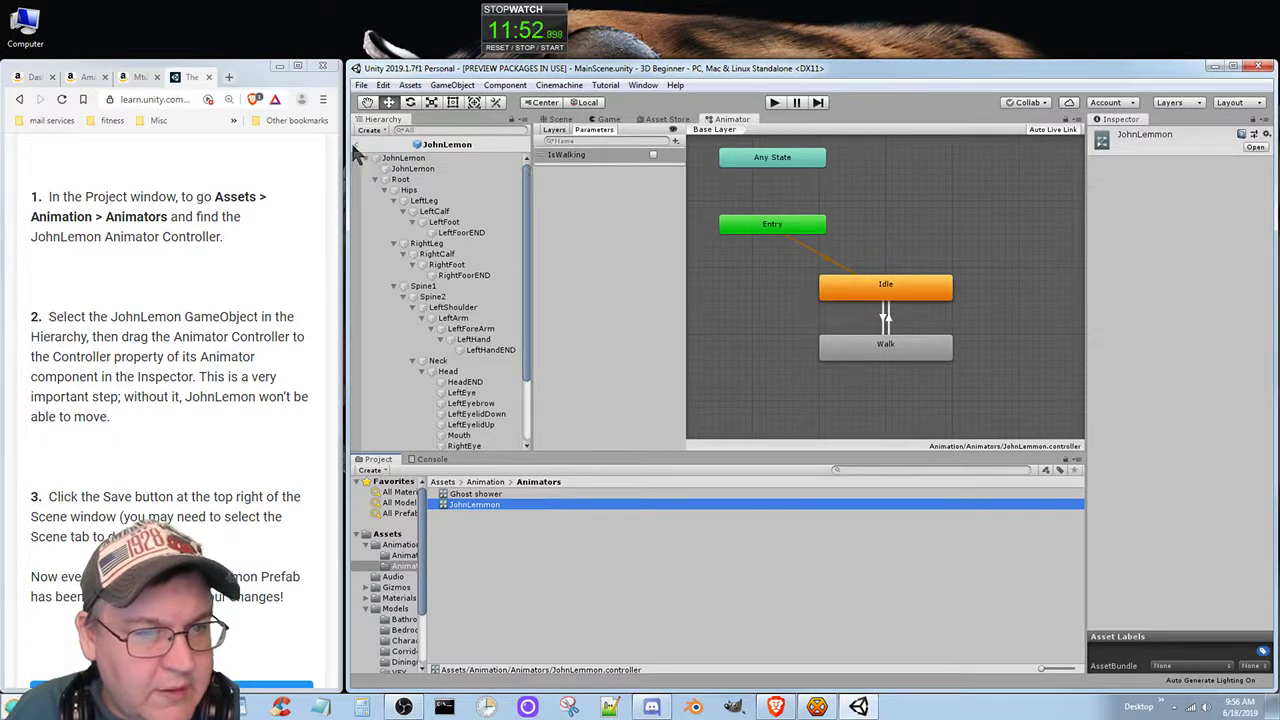
pyautogui.click(440, 148)
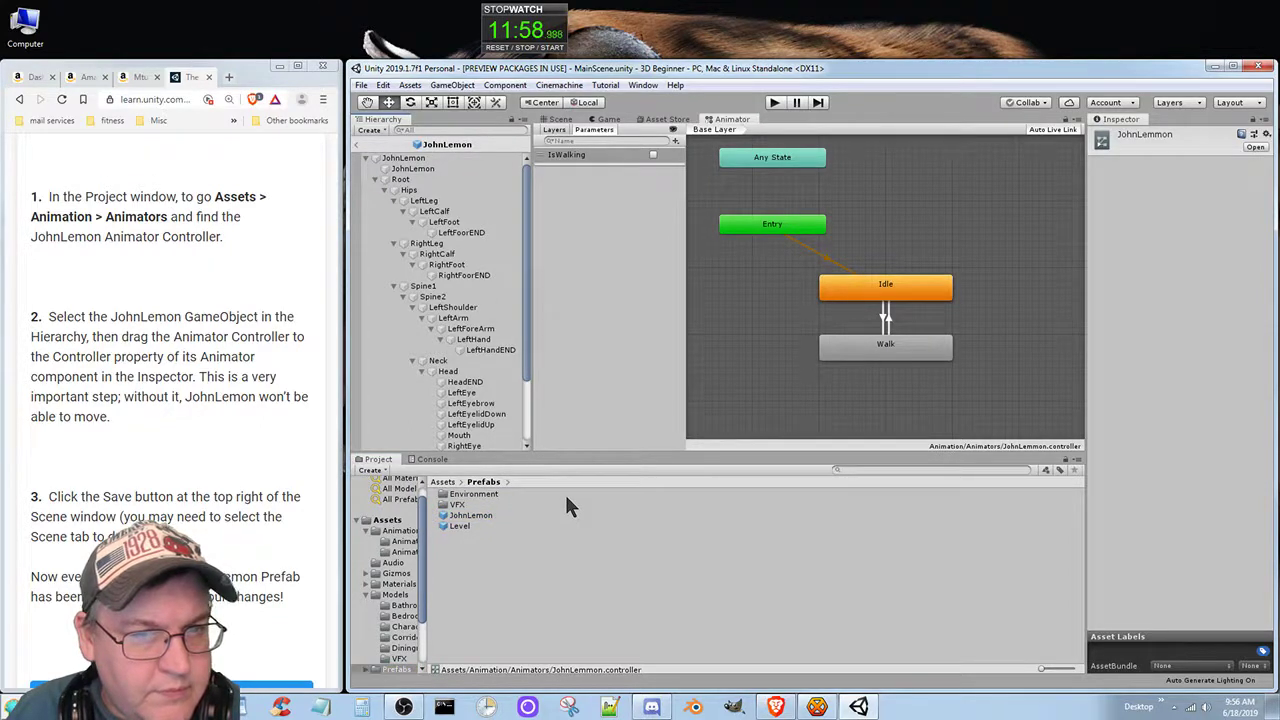
# - Return to MainScene and drag the JohnLemmon controller from Animation > Animators onto JohnLemon
pyautogui.click(358, 145)
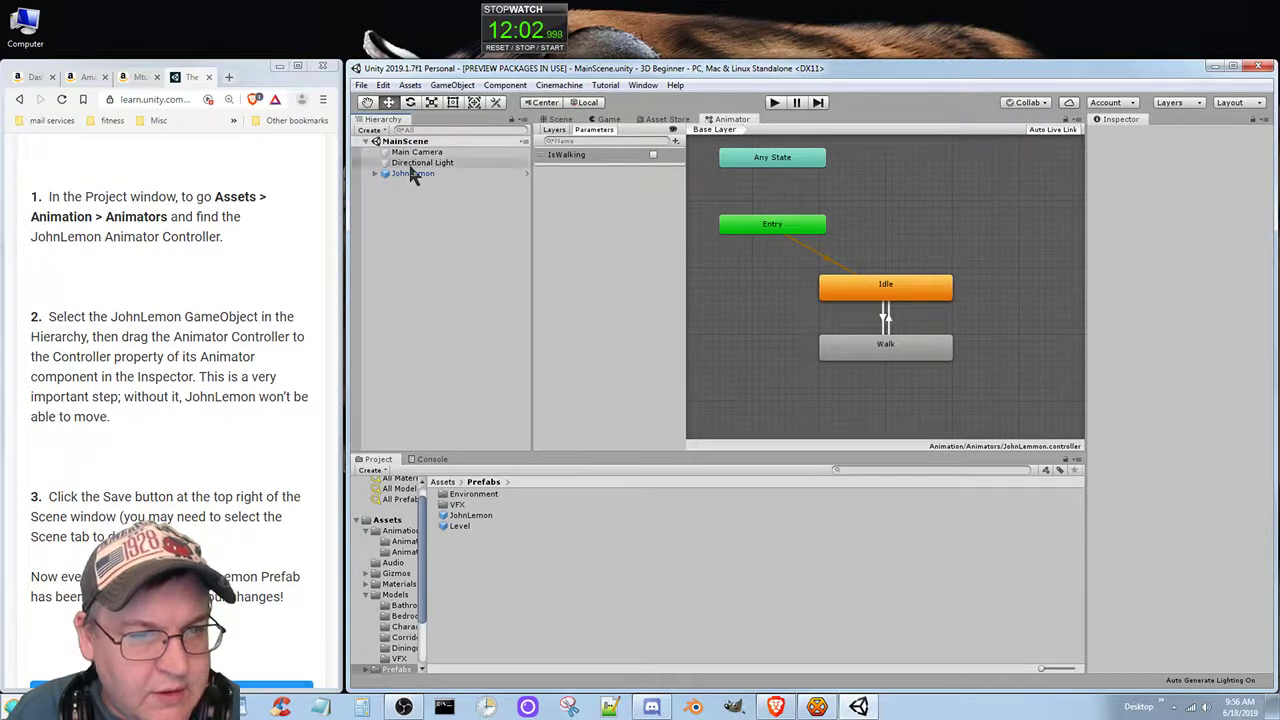
pyautogui.click(412, 174)
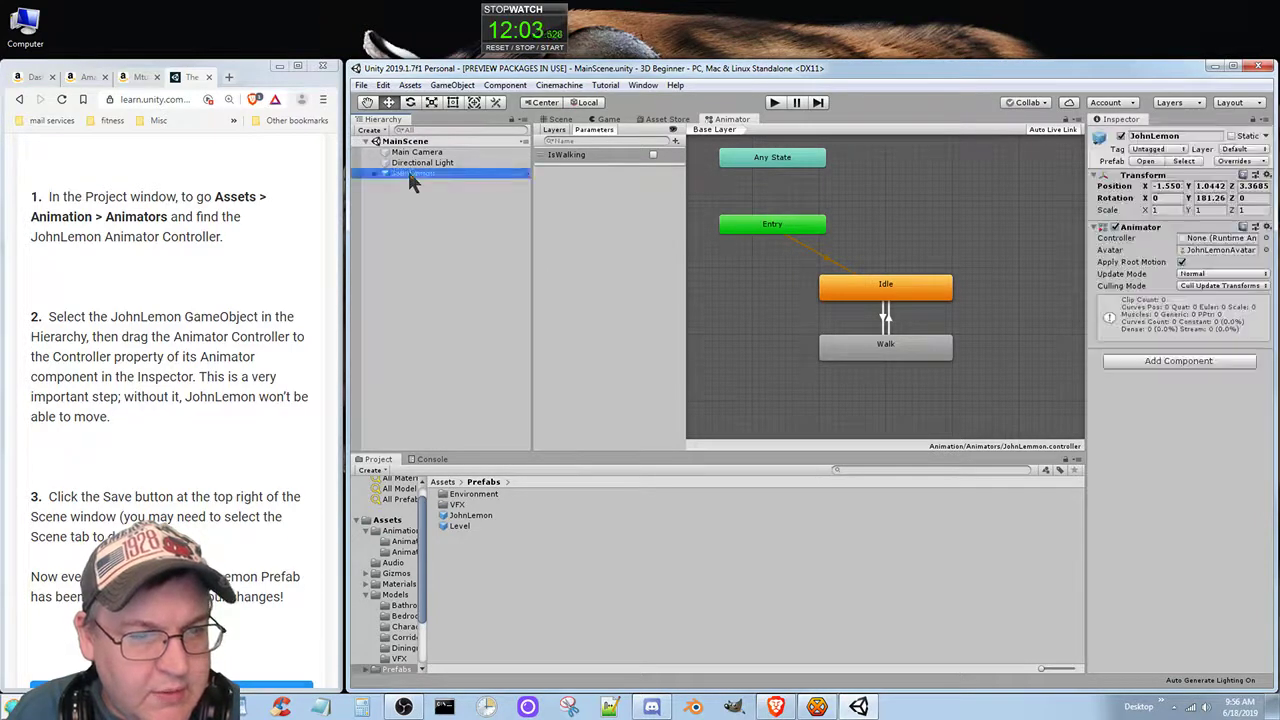
pyautogui.click(445, 483)
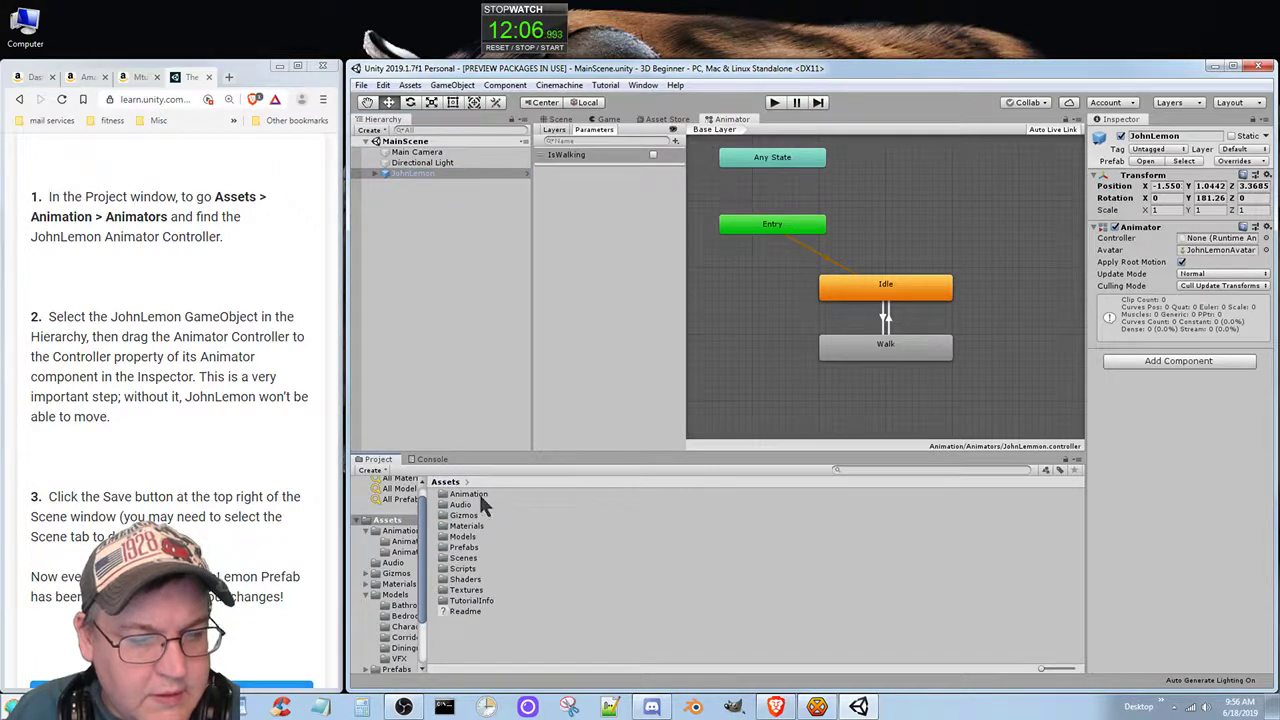
pyautogui.doubleClick(480, 495)
pyautogui.doubleClick(481, 506)
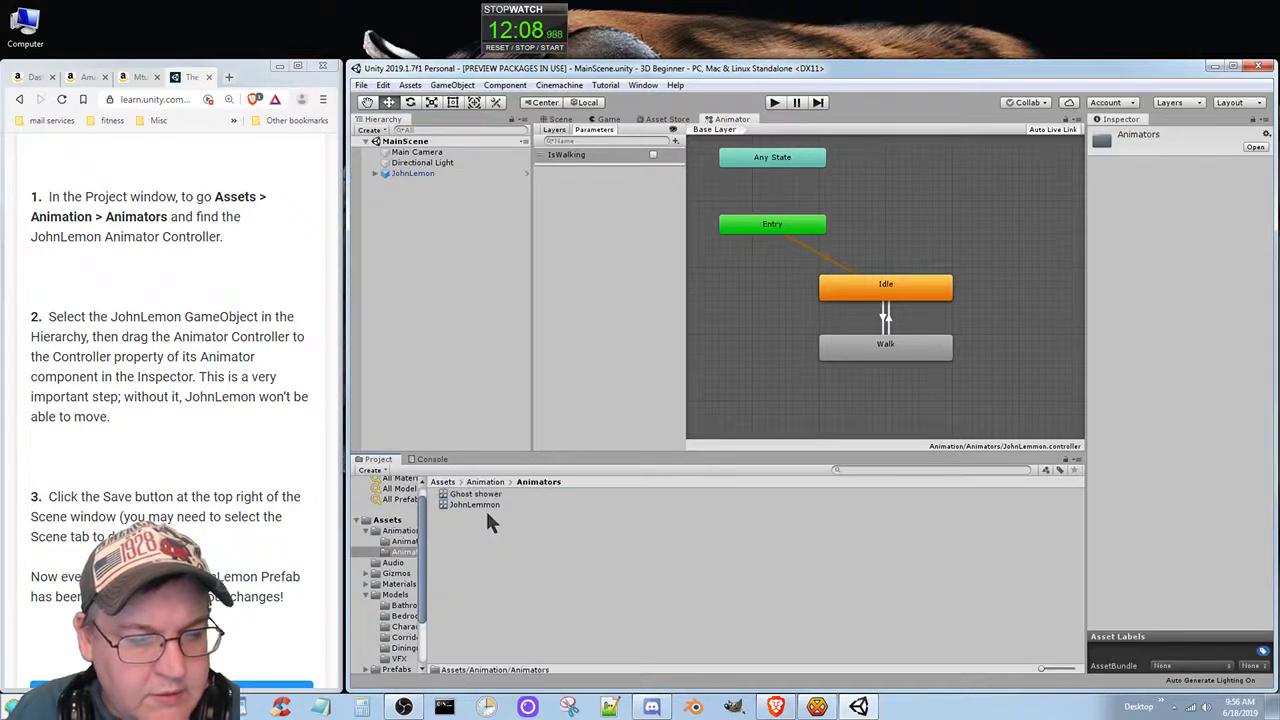
pyautogui.moveTo(480, 503); pyautogui.dragTo(475, 274)
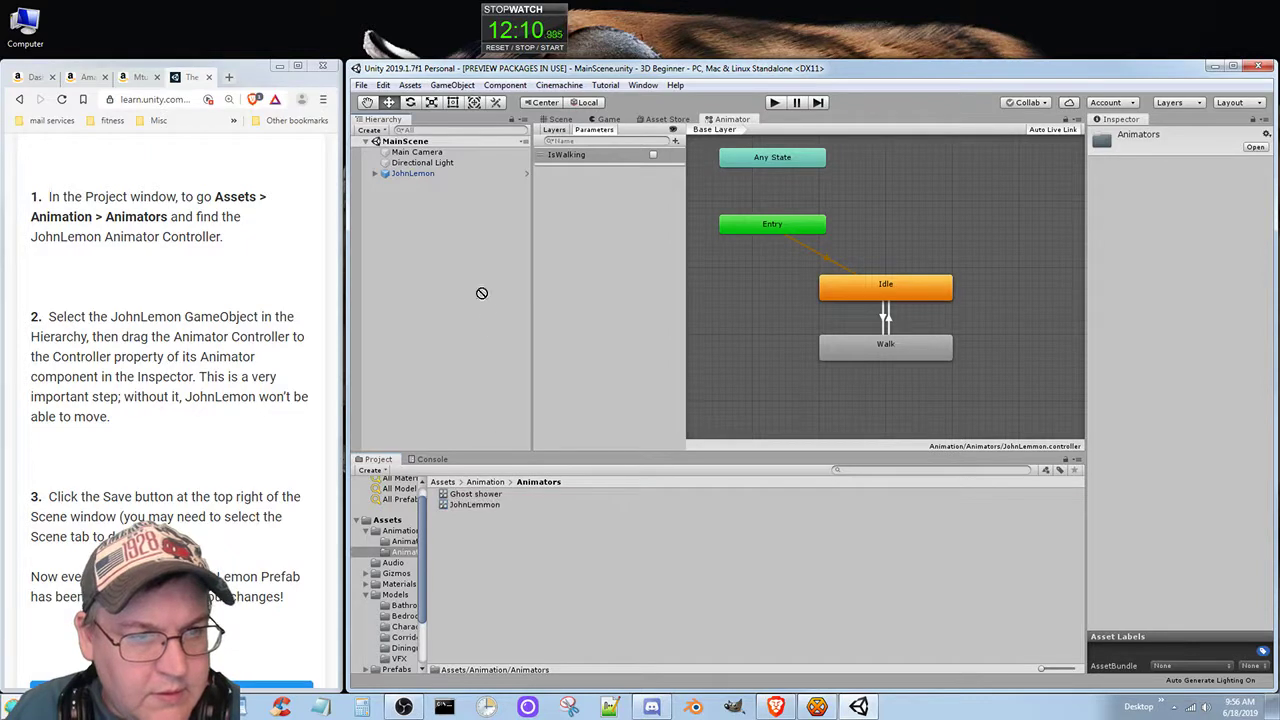
pyautogui.moveTo(422, 167); pyautogui.dragTo(424, 183)
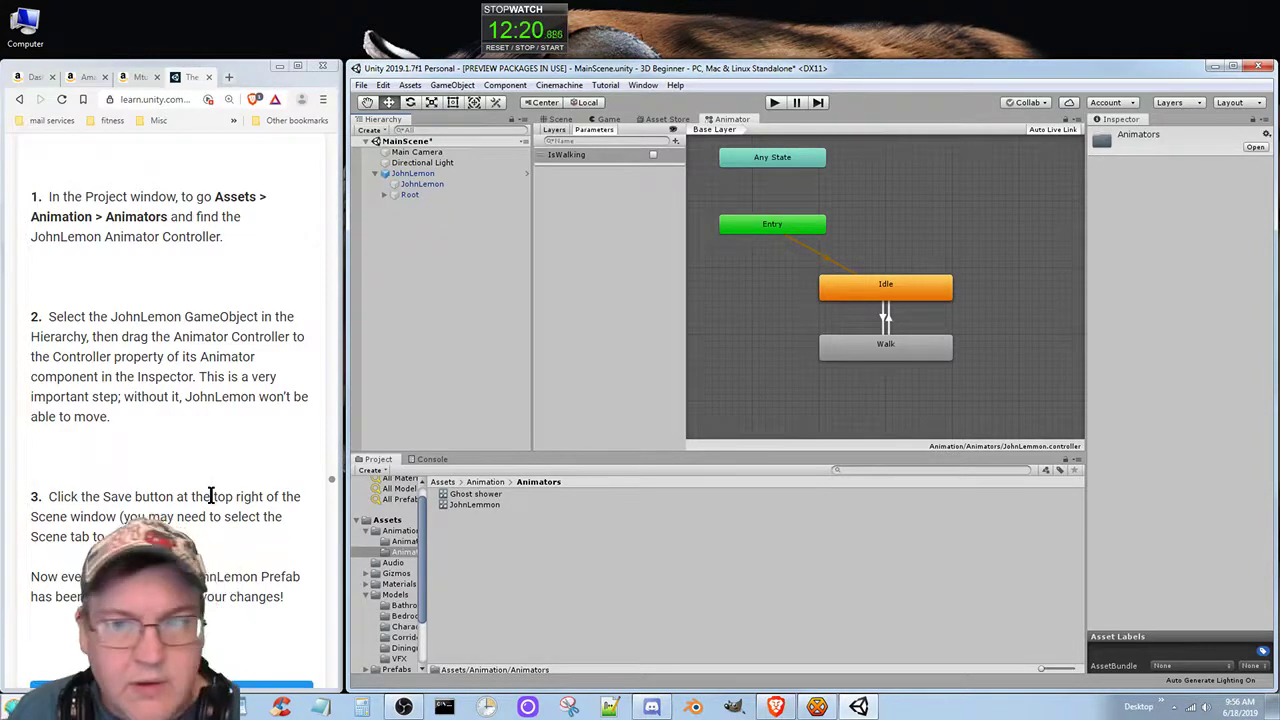
# - Check JohnLemon's child objects and confirm its Animator shows the JohnLemmon controller
pyautogui.click(418, 185)
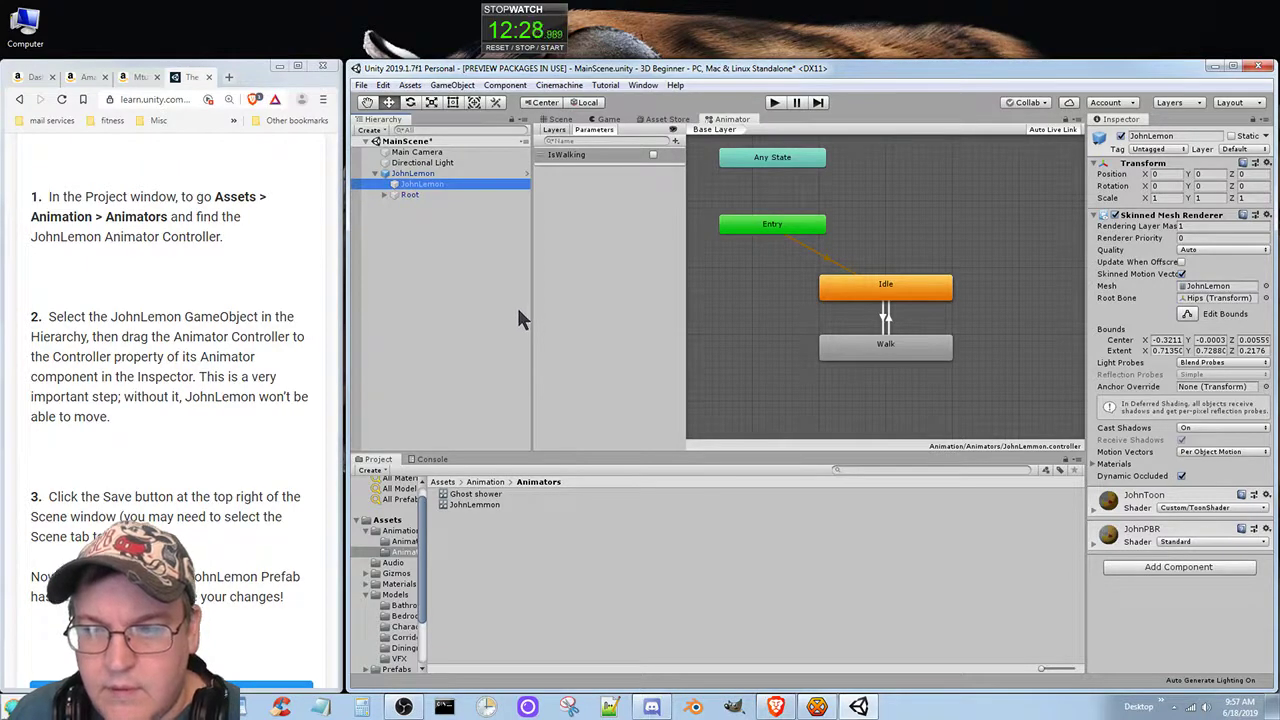
pyautogui.click(410, 196)
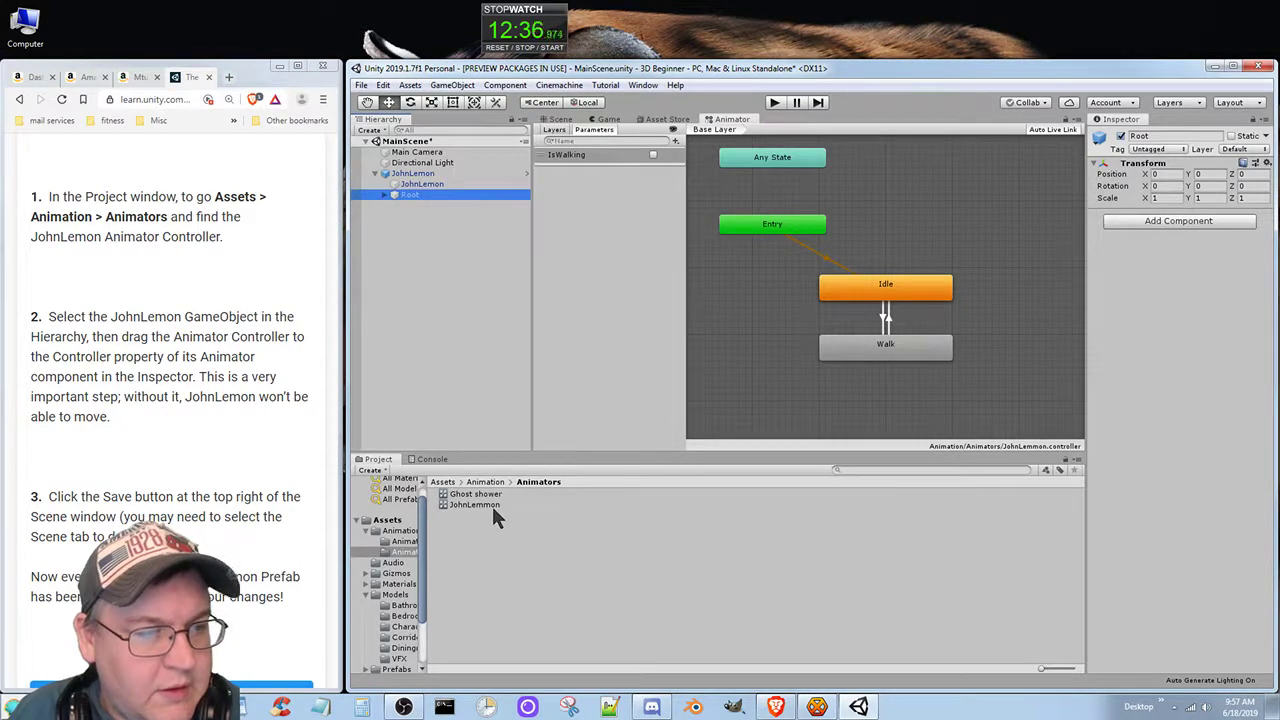
pyautogui.click(407, 174)
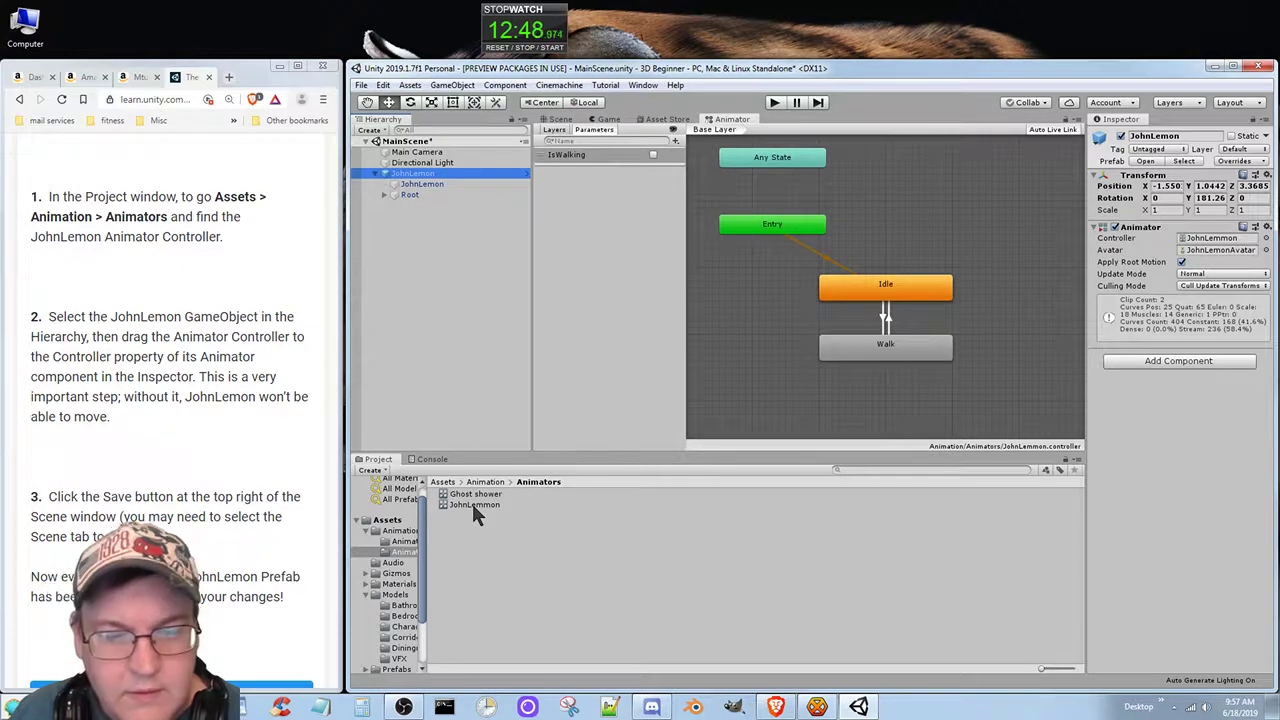
pyautogui.click(1215, 238)
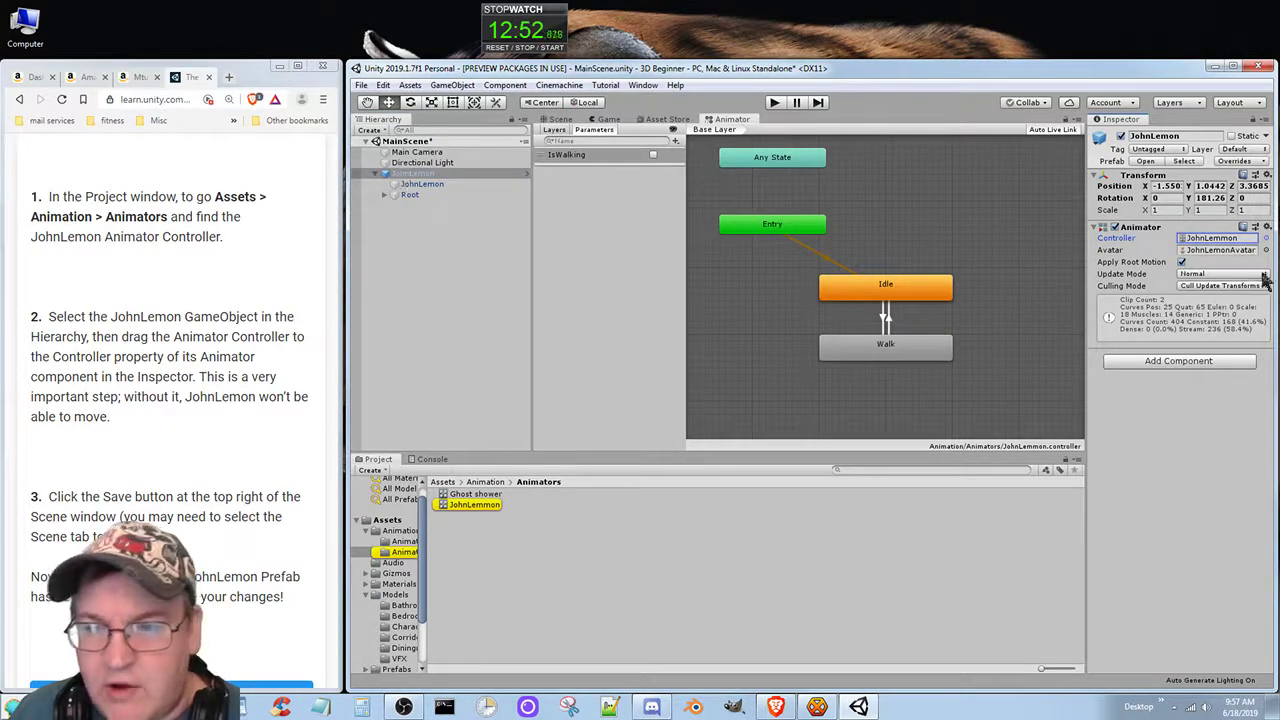
pyautogui.click(1191, 241)
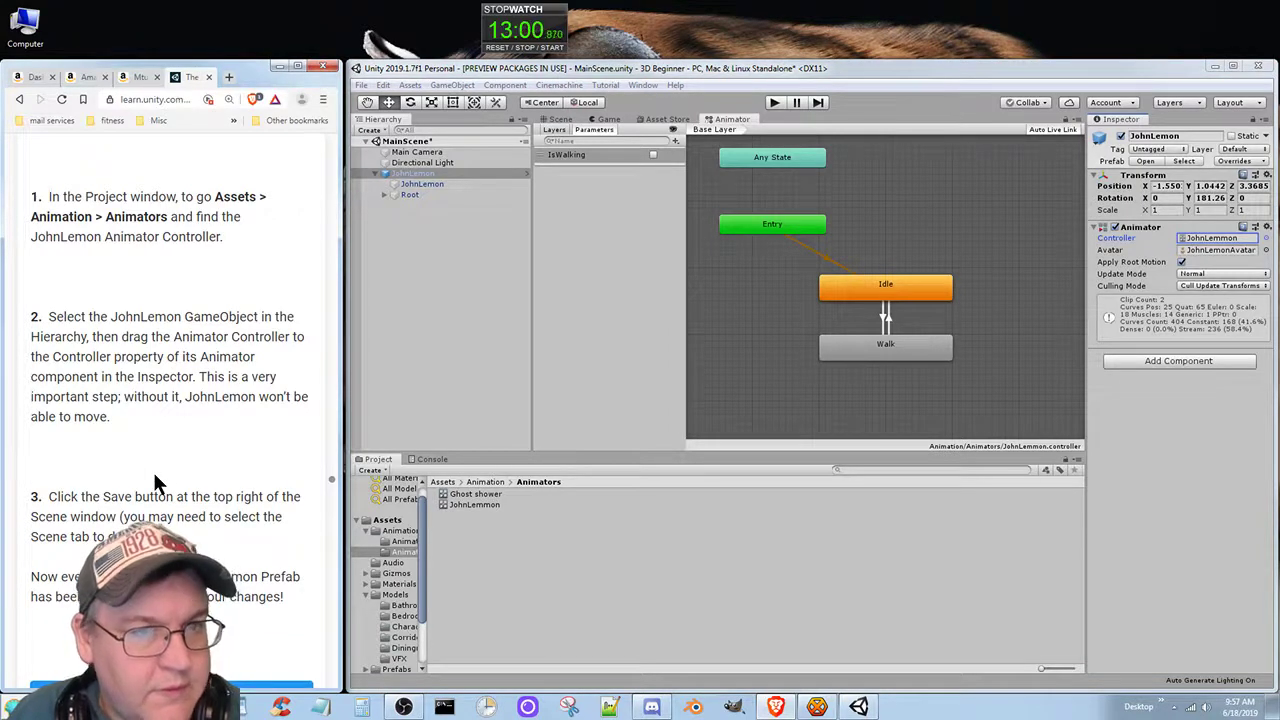
pyautogui.click(497, 47)
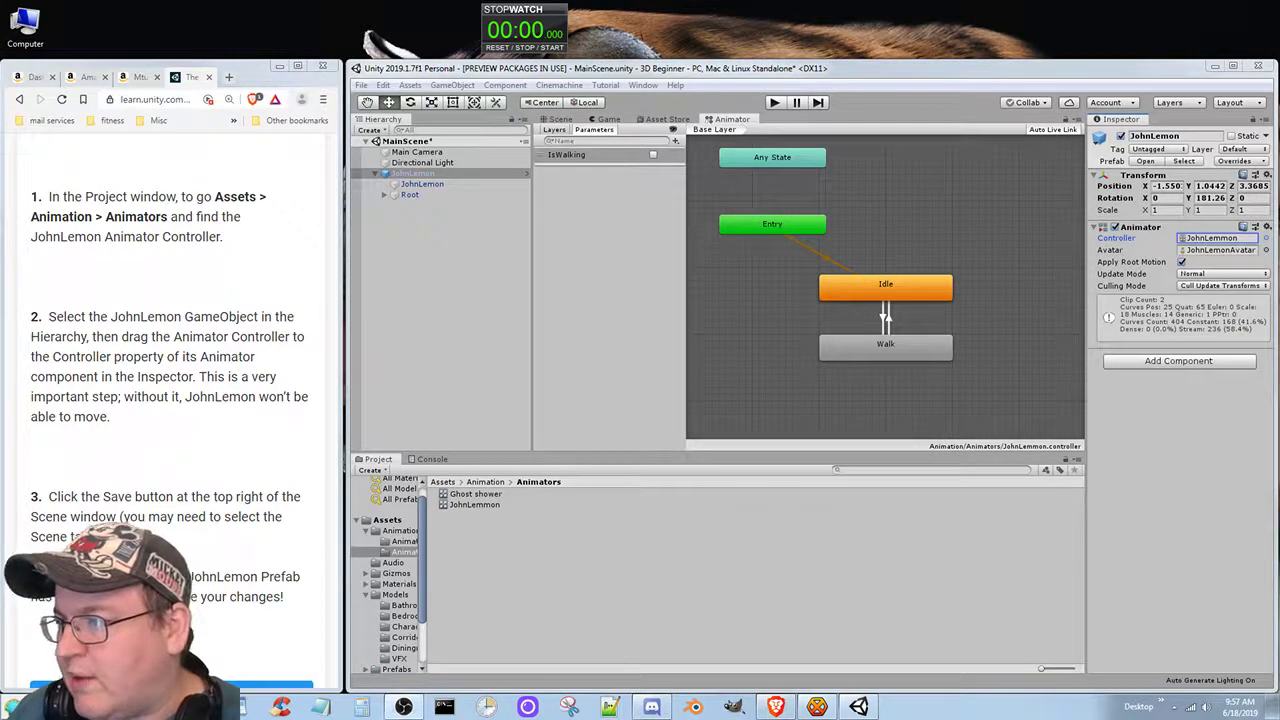